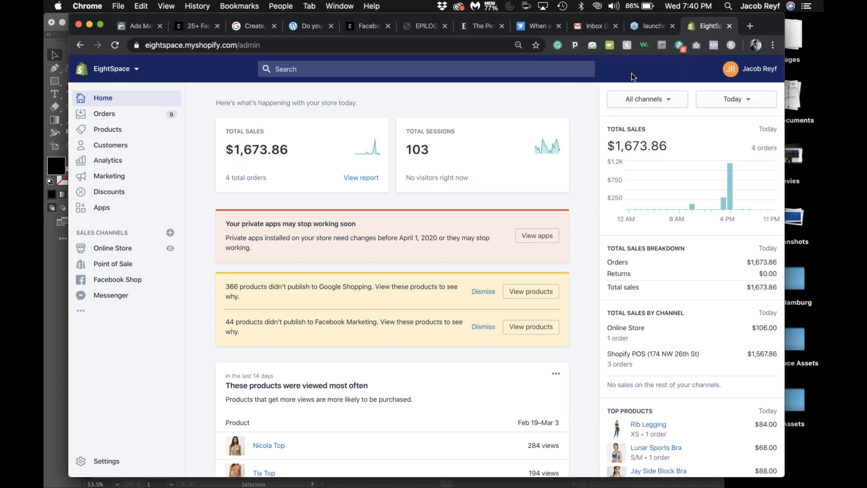
- Check the active ad sets' results in Ads Manager, and examine the most-viewed products on the Shopify store's home page
left_click(133, 26)
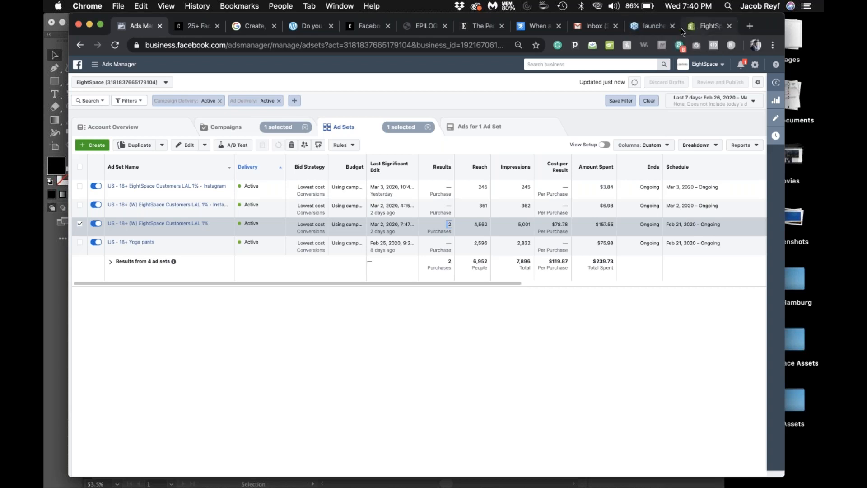
left_click(704, 26)
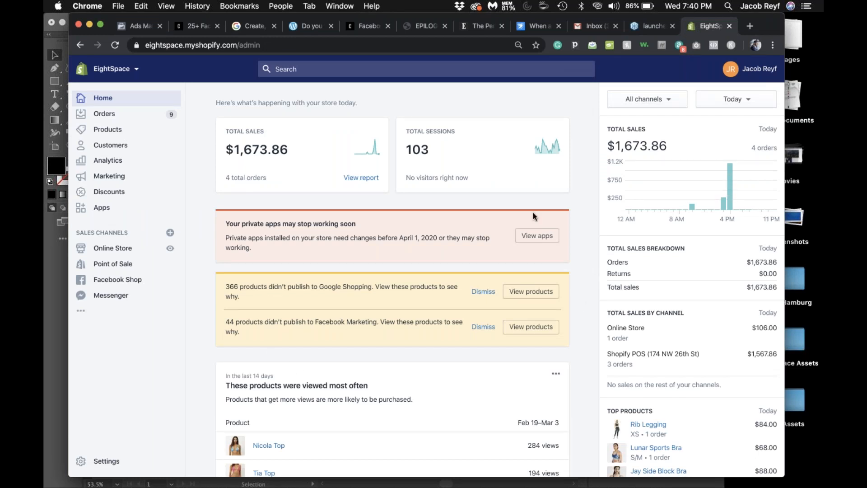
scroll(533, 212, "down", 1)
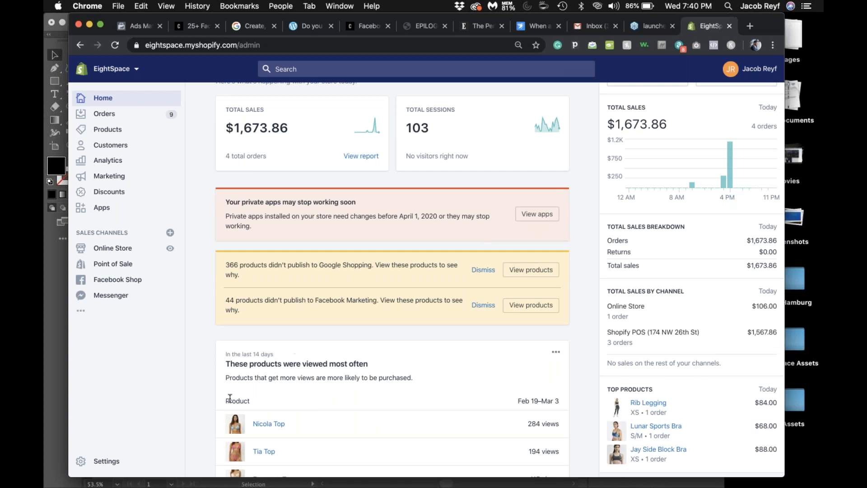
scroll(230, 398, "down", 1)
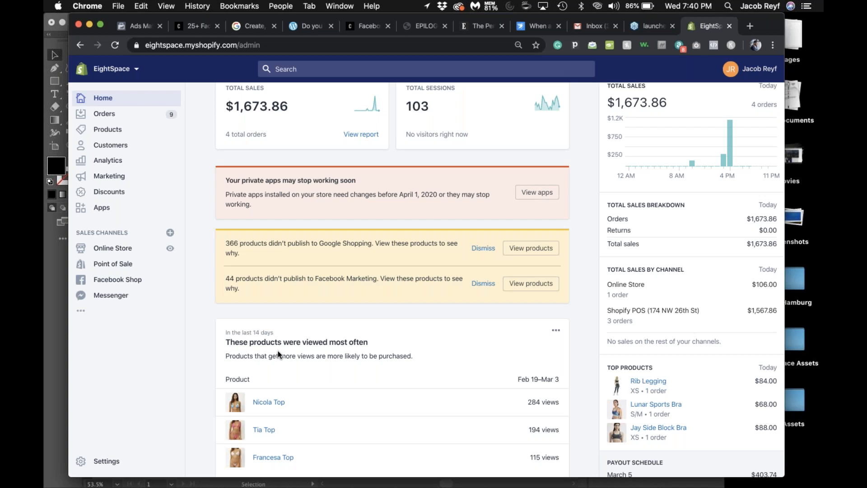
left_click_drag(210, 334, 416, 357)
left_click(414, 357)
- Read the home page's insights on new and returning customers, social referrers, store traffic and recommended apps
scroll(440, 321, "down", 15)
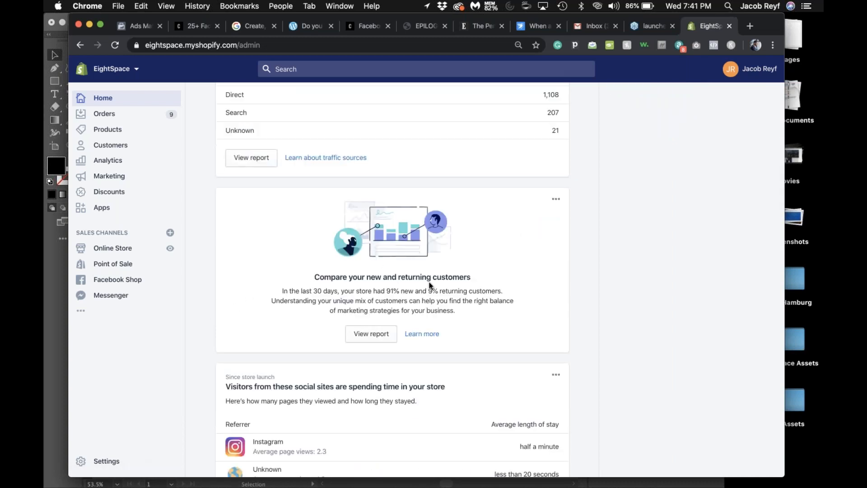
left_click_drag(282, 290, 412, 293)
left_click(447, 302)
scroll(399, 337, "down", 3)
scroll(435, 342, "down", 9)
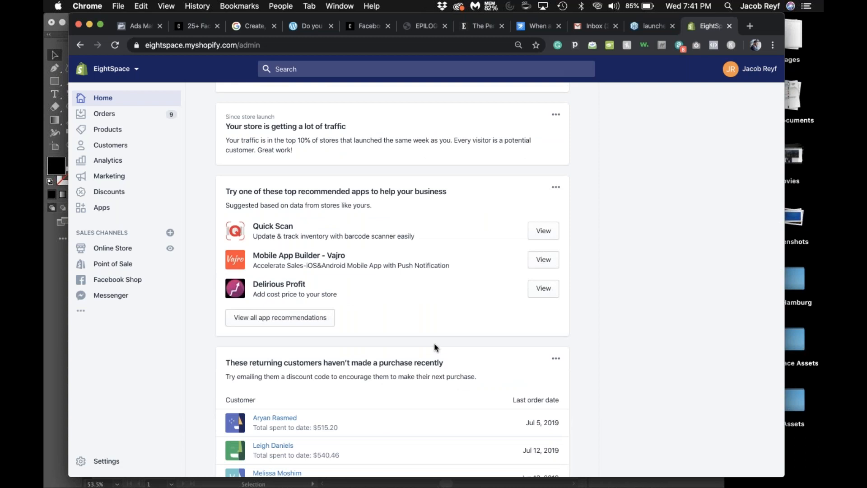
scroll(434, 348, "up", 7)
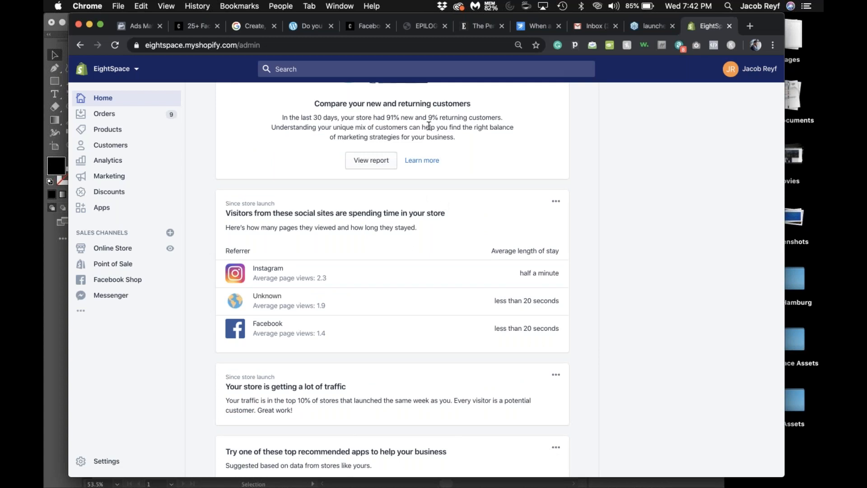
left_click_drag(426, 117, 438, 117)
scroll(525, 200, "down", 3)
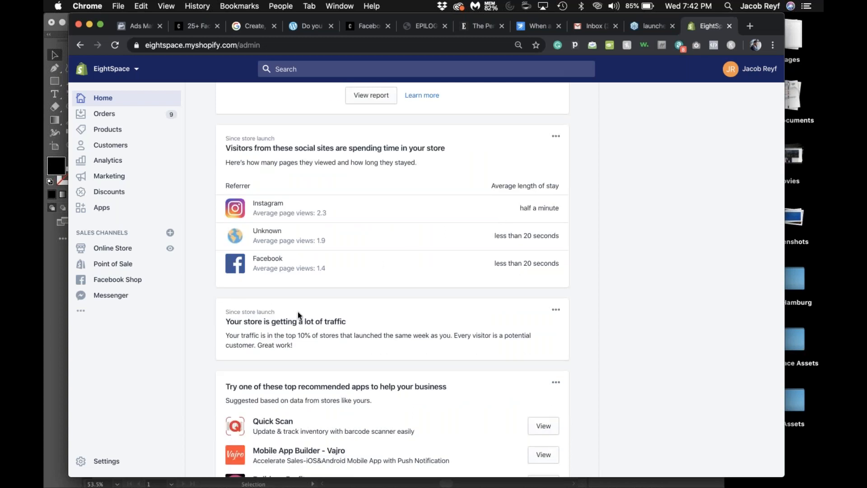
scroll(220, 348, "down", 15)
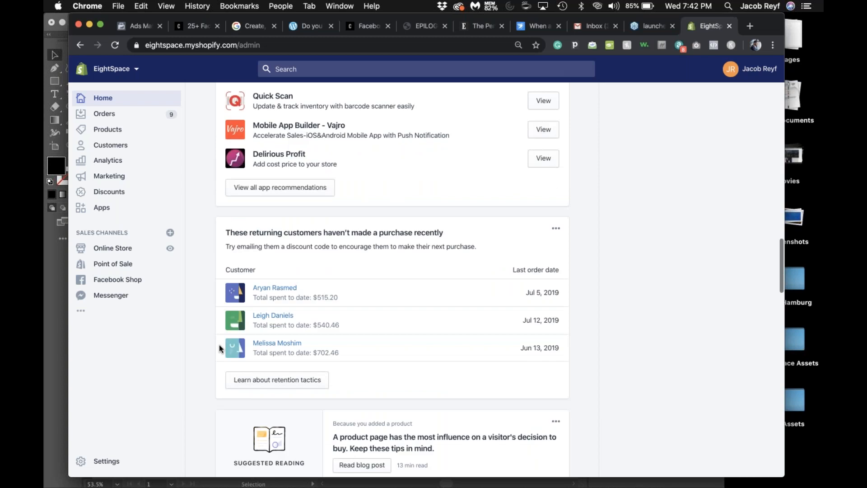
scroll(219, 348, "down", 6)
scroll(228, 277, "down", 19)
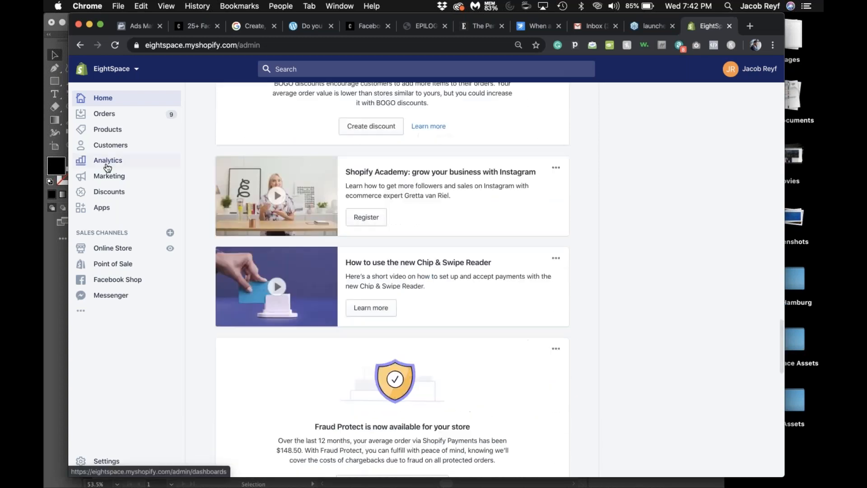
- Examine the online store sessions by traffic source on the Analytics dashboard, and return to Facebook Ads Manager
left_click(109, 162)
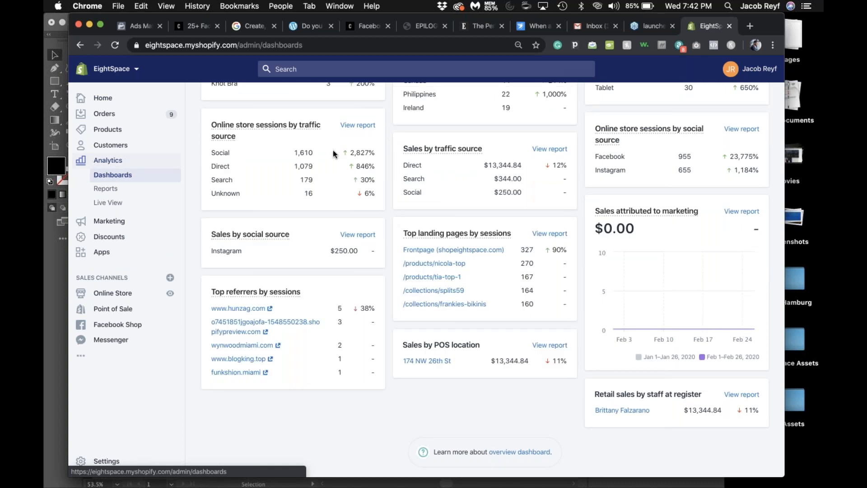
left_click_drag(212, 152, 231, 154)
left_click(270, 160)
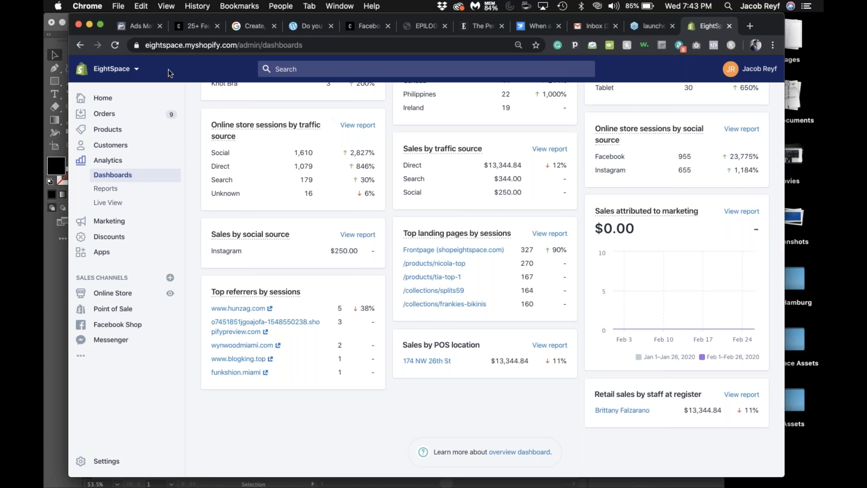
left_click(141, 28)
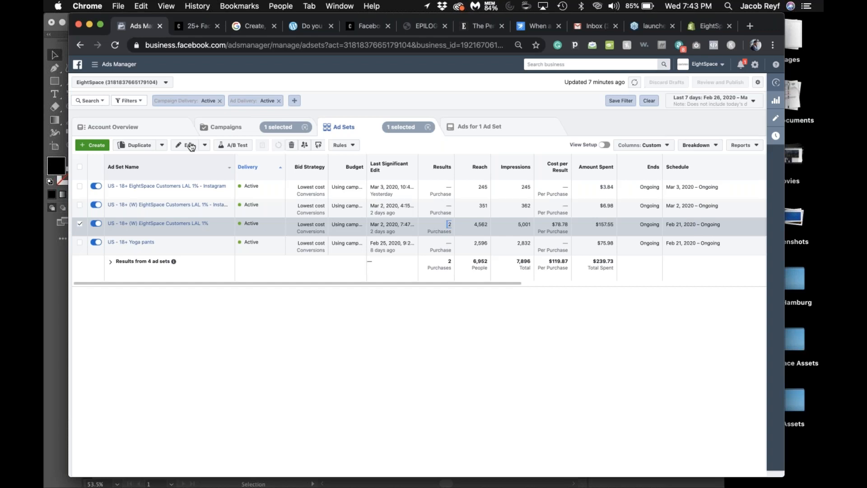
left_click(213, 242)
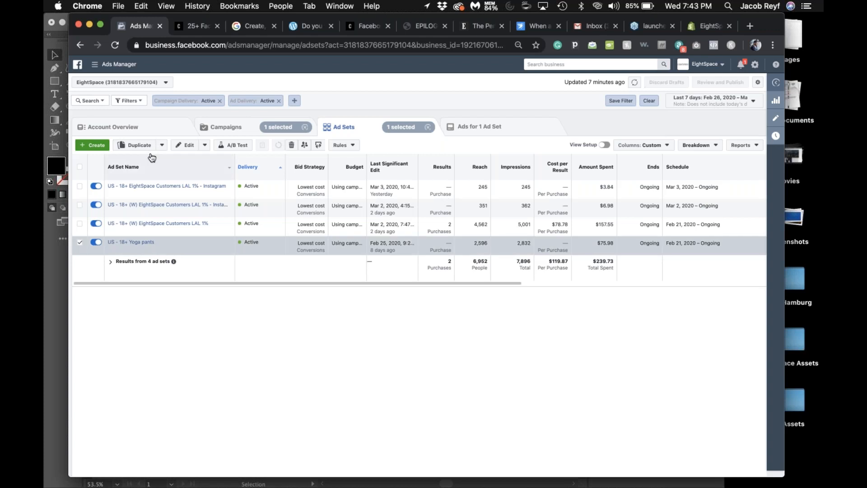
left_click(129, 149)
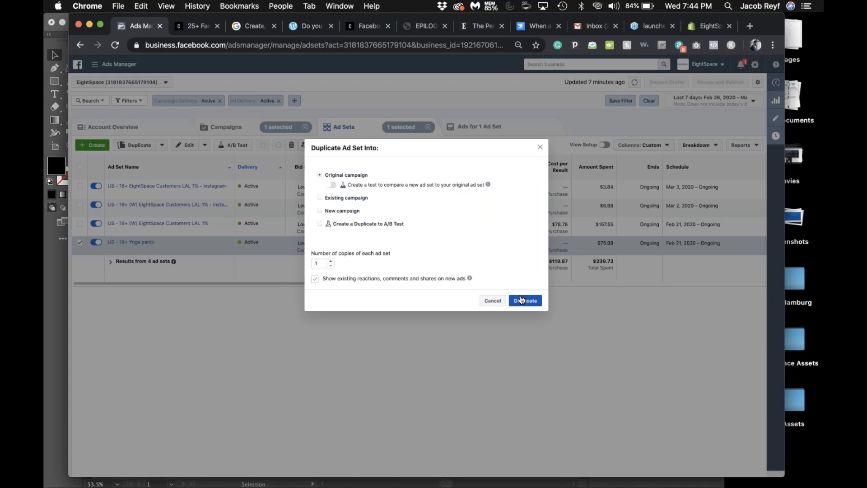
left_click(540, 147)
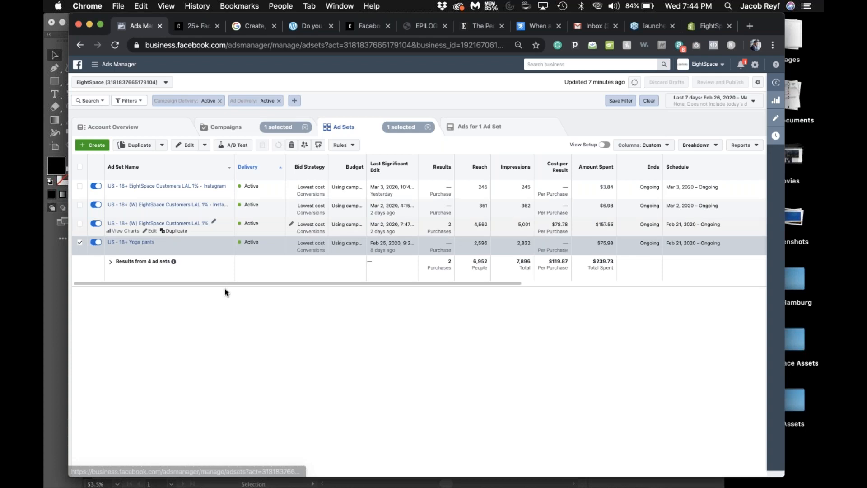
- Duplicate the "US - 18+ (W) EightSpace Customers LAL 1%" ad set once into its original campaign and go to the copy's audience settings
left_click(174, 230)
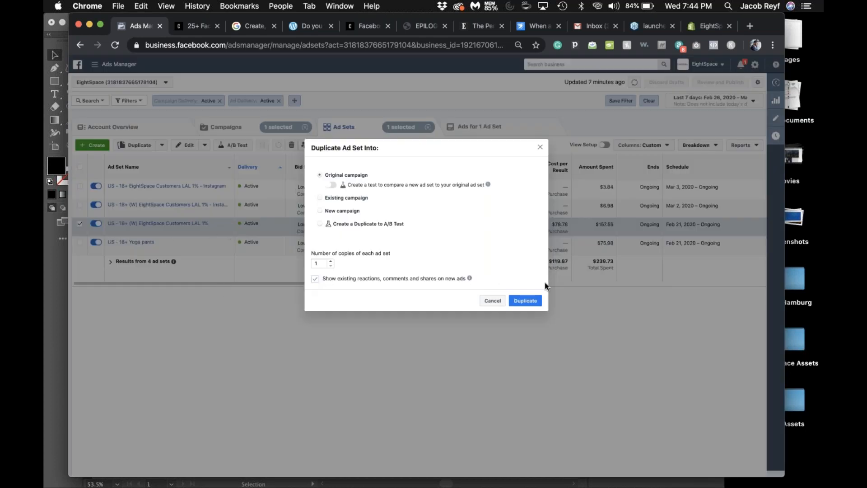
left_click(524, 301)
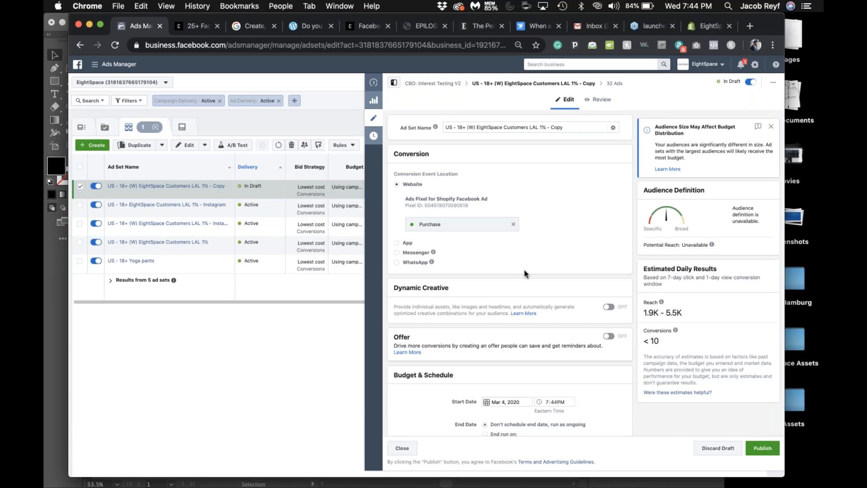
scroll(525, 269, "down", 5)
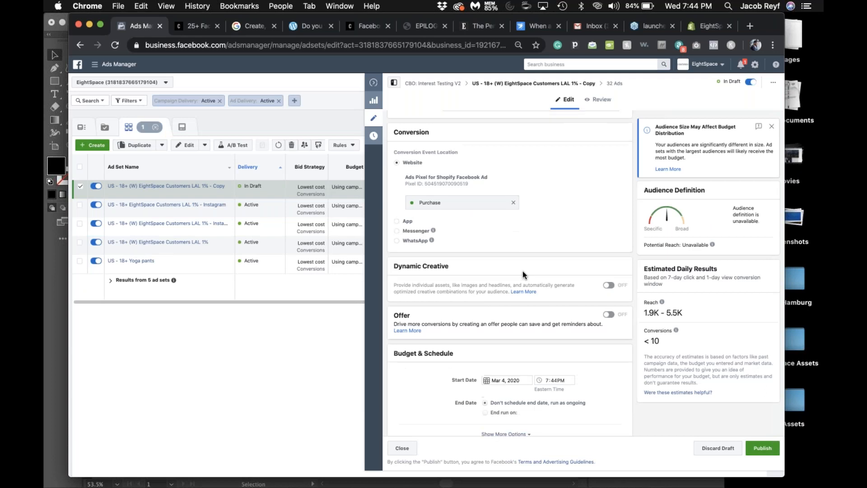
scroll(618, 231, "down", 4)
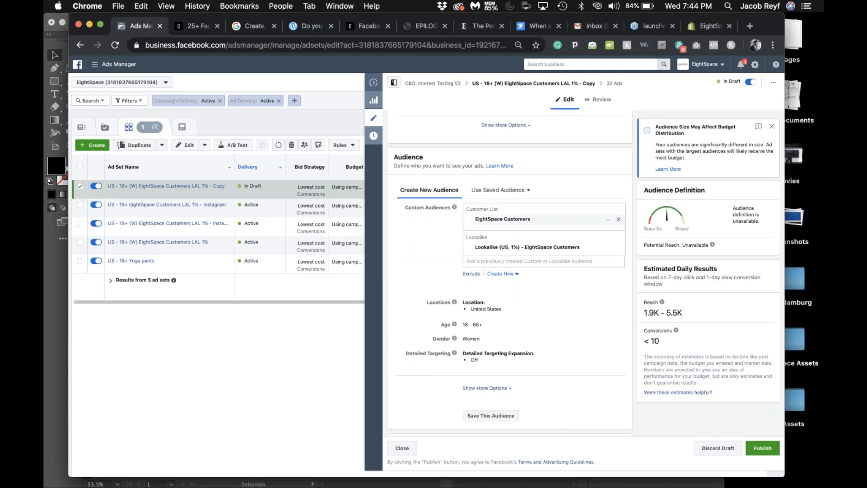
- Open shopeightspace.com in a new browser tab and copy the retail store's address from the home page
key("super+t")
type("shopeightspace.com")
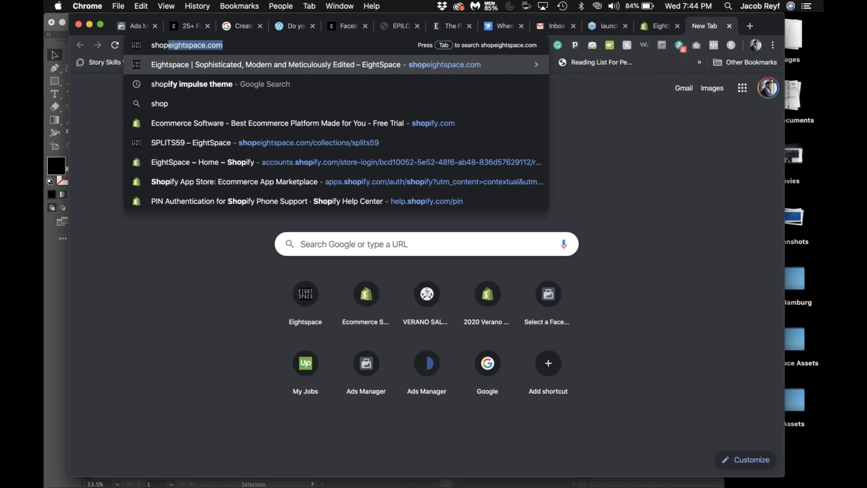
key("Return")
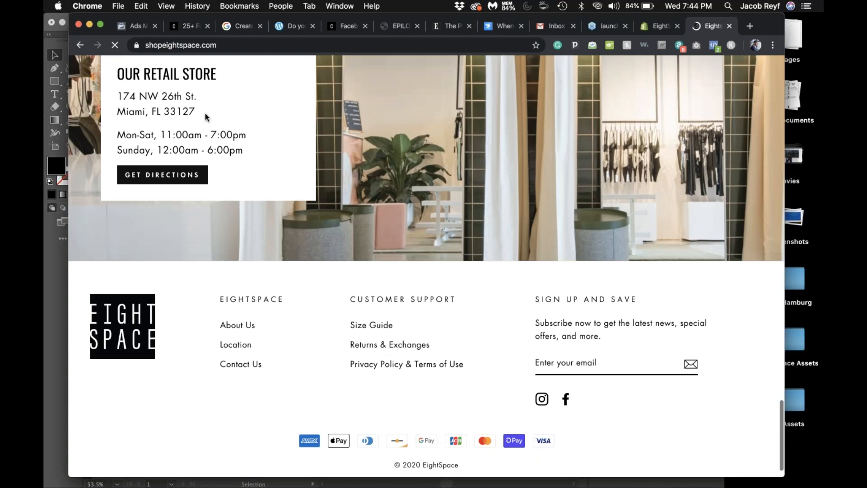
left_click_drag(206, 115, 118, 94)
key("super+c")
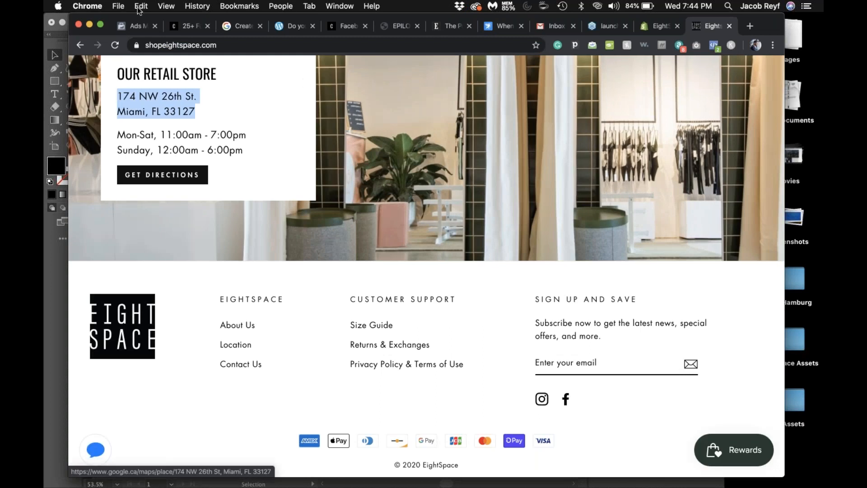
- Back in Ads Manager, remove the EightSpace Customers list and its US 1% lookalike from the copy's custom audiences, and show more audience options
left_click(138, 25)
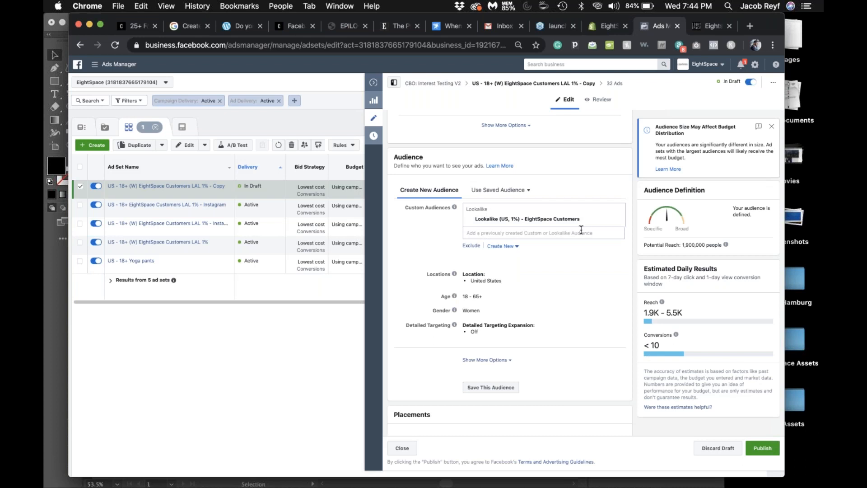
left_click(619, 224)
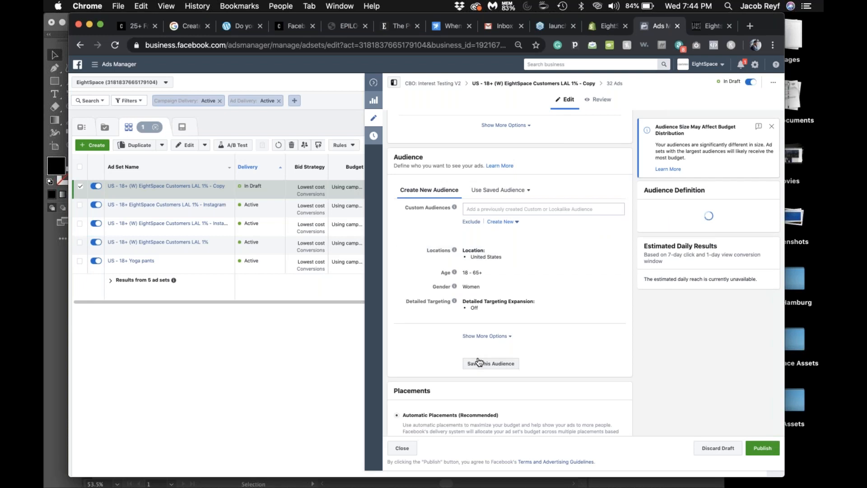
left_click(488, 336)
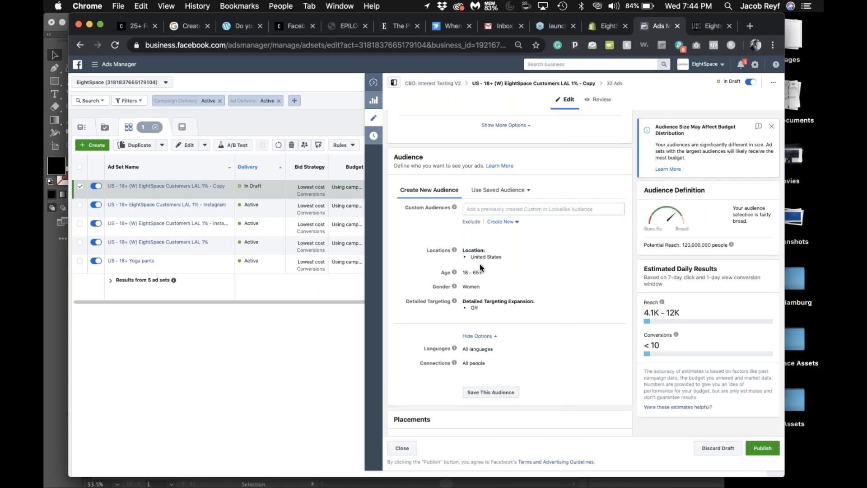
- Replace the United States targeting location with the copied retail store address
left_click(451, 264)
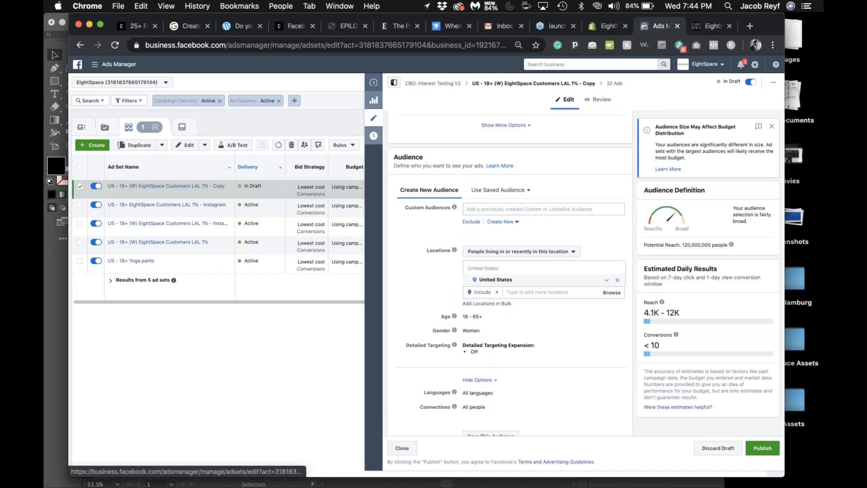
left_click(527, 292)
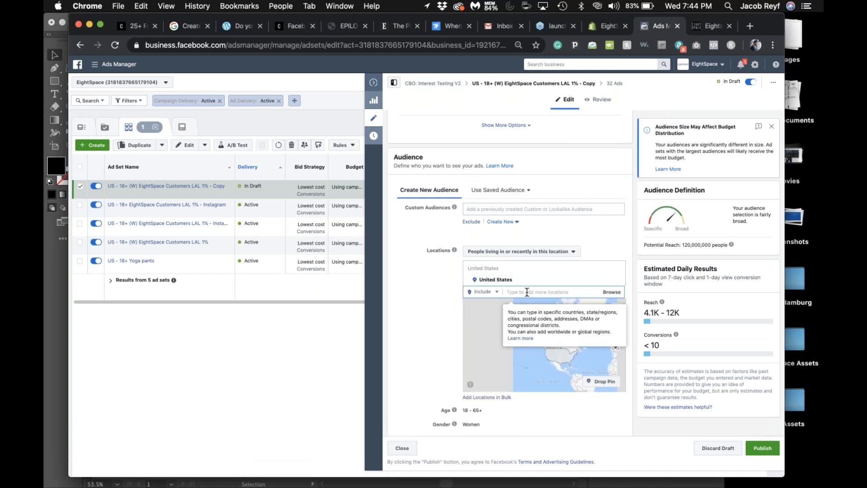
key("super+v")
triple_click(520, 291)
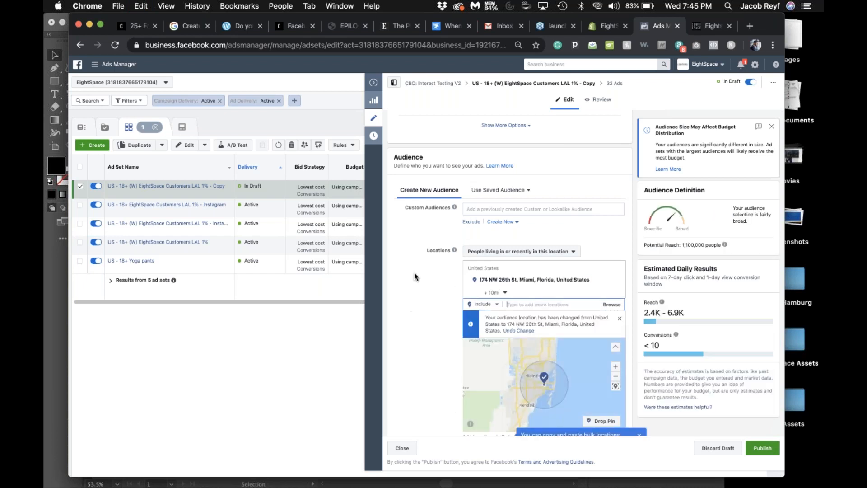
- Reduce the targeting radius around the store's address to 1 mile
left_click(501, 292)
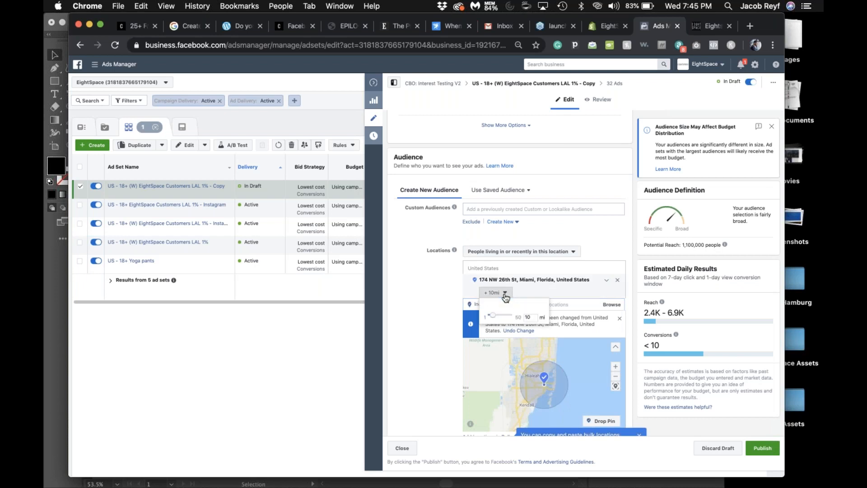
left_click_drag(492, 315, 436, 319)
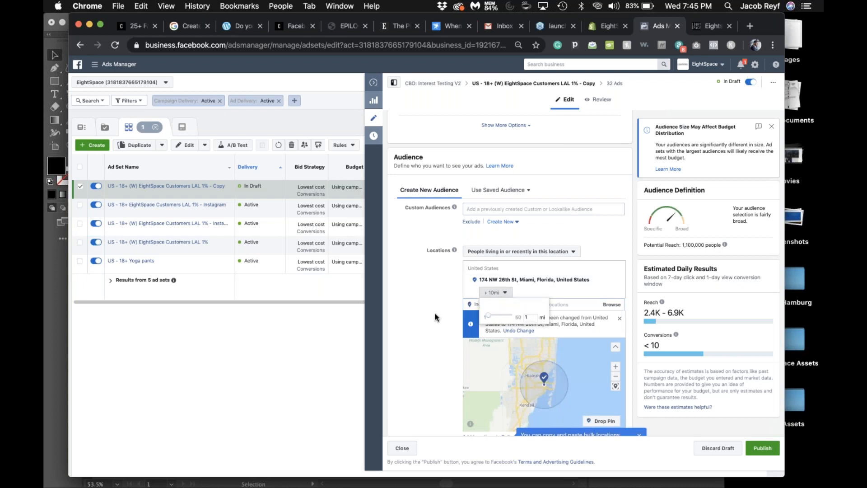
left_click(492, 325)
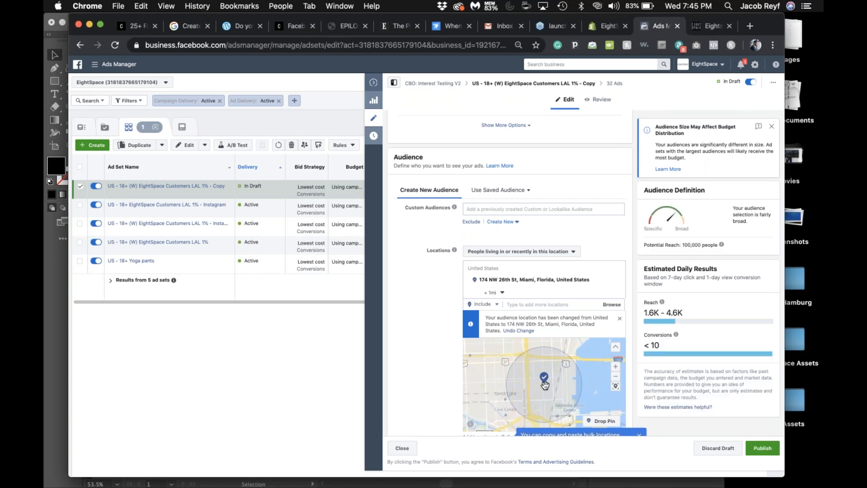
- Examine the streets immediately around the store's pin on the location map
scroll(544, 383, "up", 3)
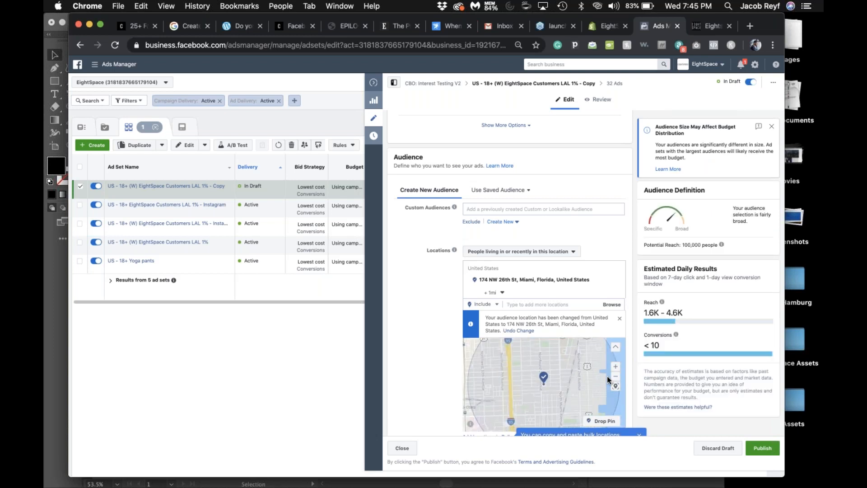
scroll(571, 380, "up", 3)
left_click_drag(519, 383, 593, 370)
left_click_drag(498, 387, 538, 382)
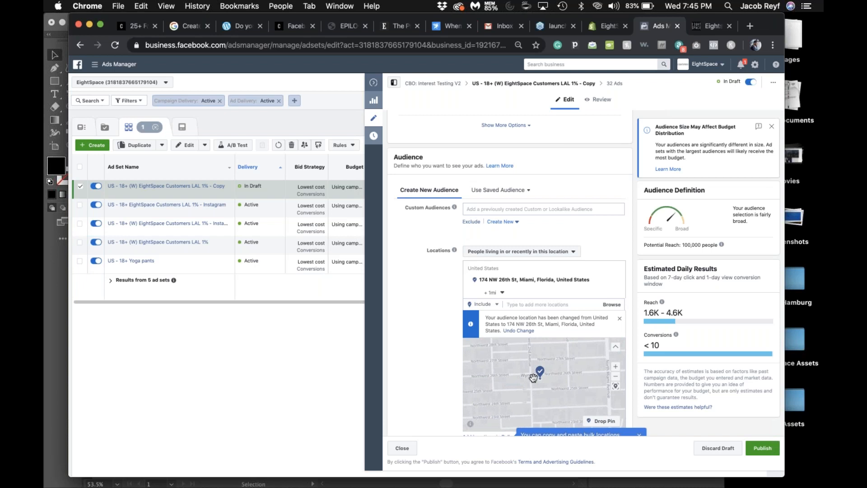
left_click(616, 367)
left_click(616, 367)
left_click(616, 367)
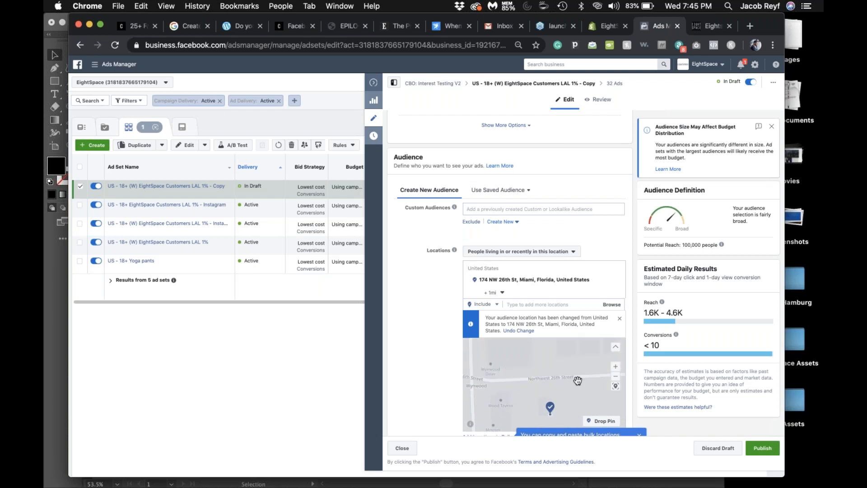
- Examine the area covered by the targeting radius around the store's pin on the location map, out towards Miami Beach
left_click(616, 381)
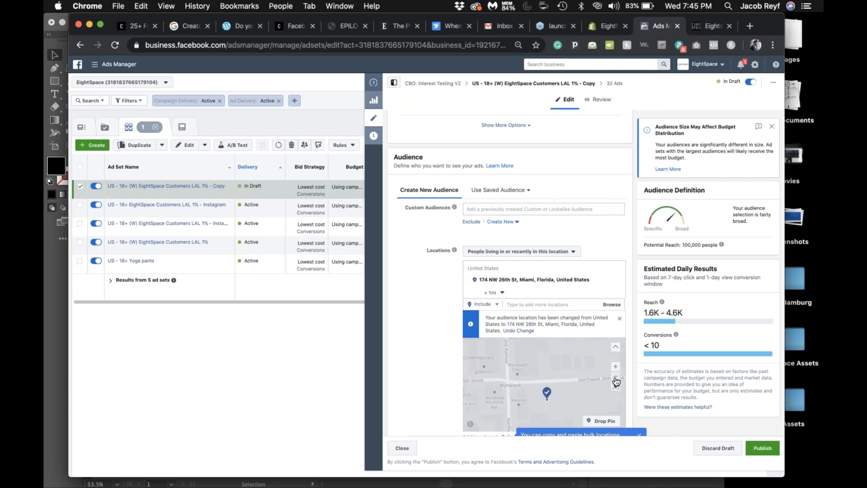
left_click(615, 386)
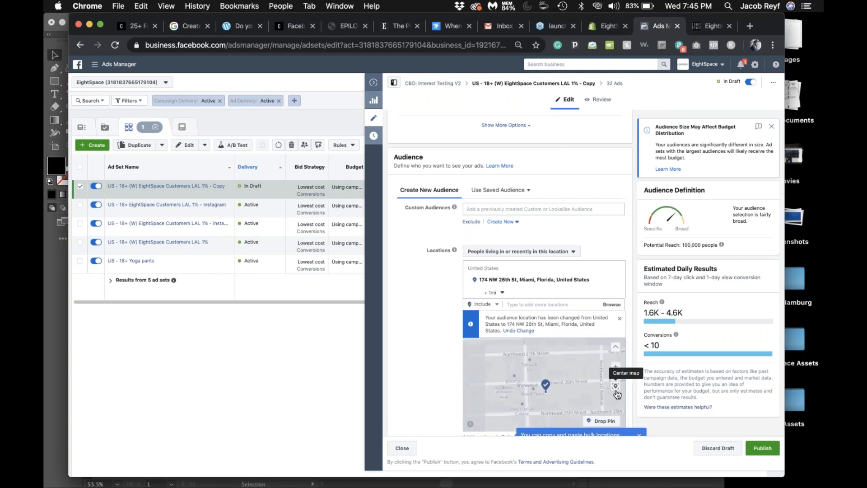
left_click(615, 376)
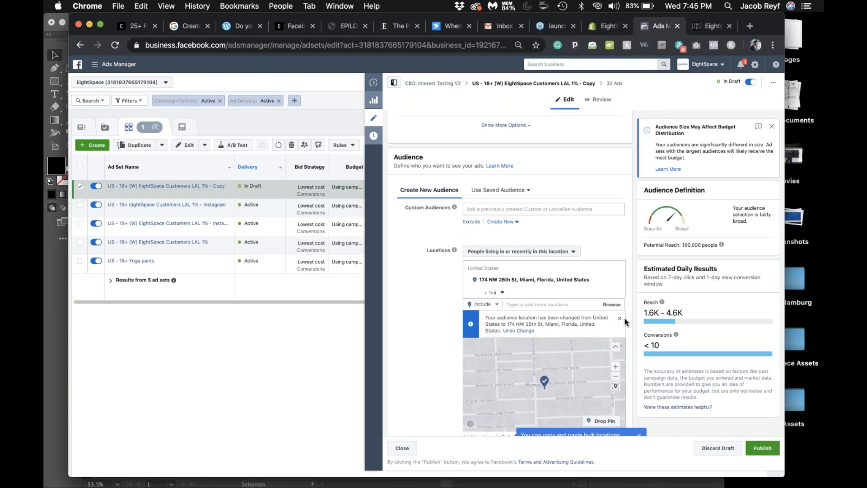
left_click(616, 377)
left_click(616, 377)
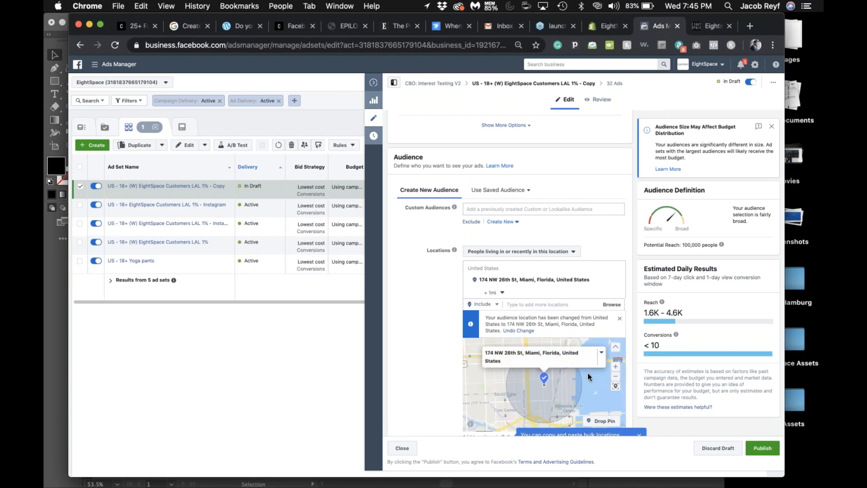
left_click(615, 377)
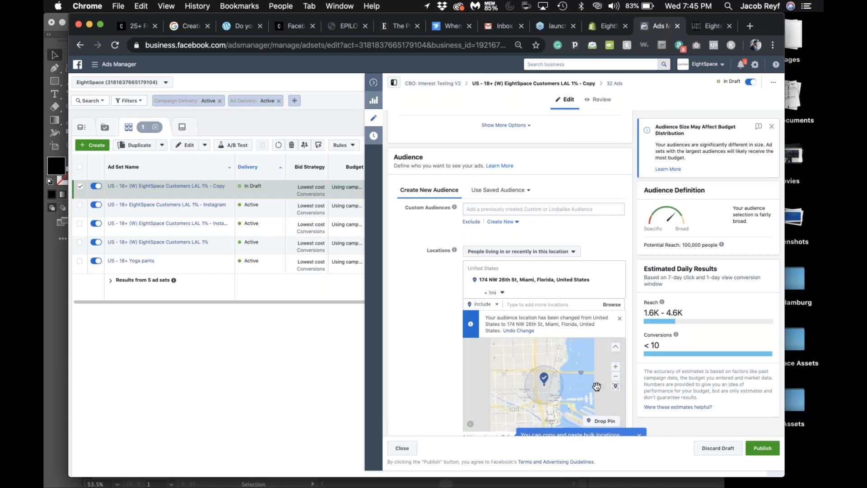
left_click_drag(579, 387, 554, 388)
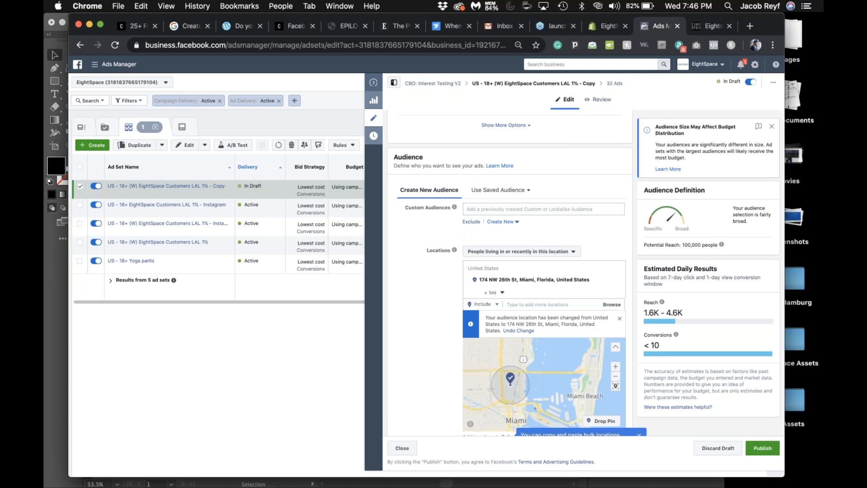
- Dismiss the bulk locations tip and review the ad set's age, gender, detailed targeting, placement and delivery settings
left_click(639, 434)
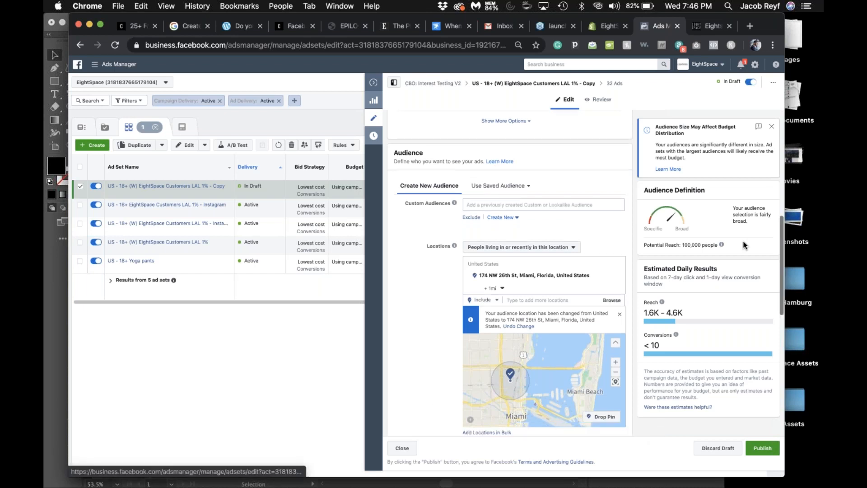
scroll(580, 311, "down", 1)
scroll(580, 312, "down", 3)
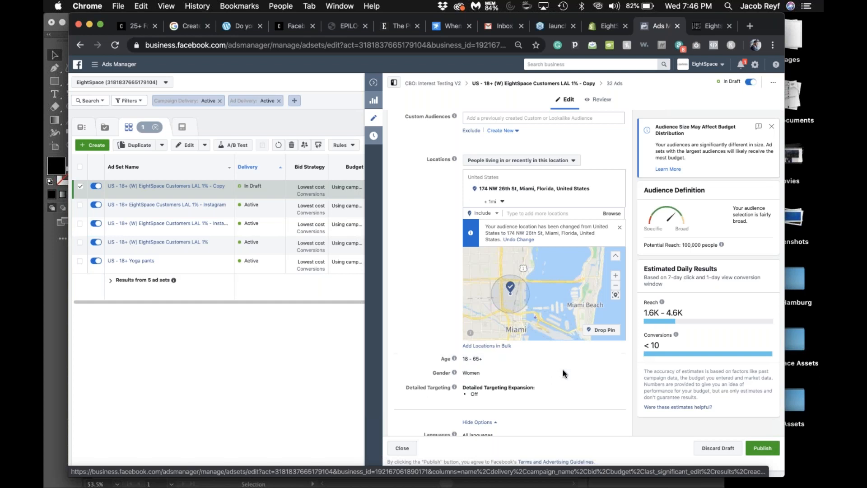
mouse_move(723, 251)
scroll(446, 343, "down", 1)
scroll(446, 342, "down", 10)
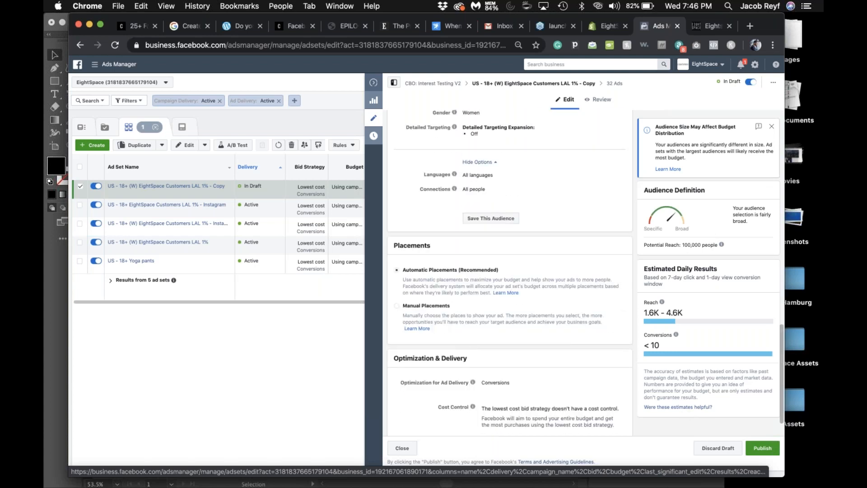
scroll(557, 377, "down", 2)
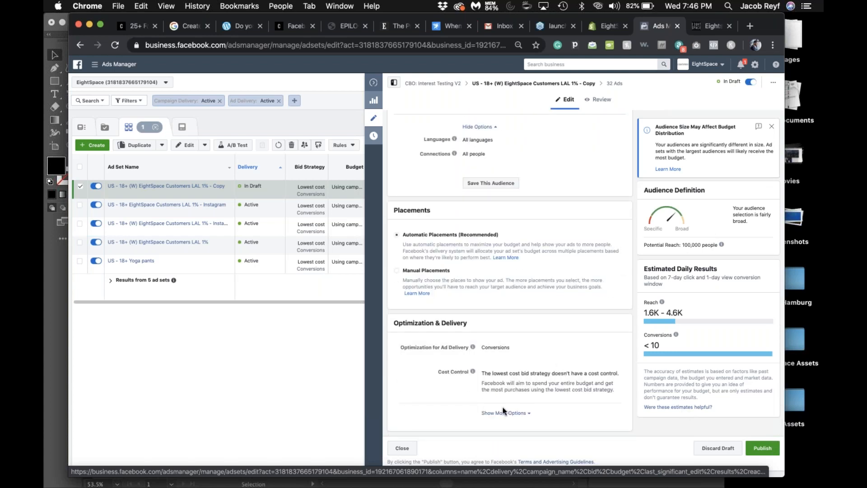
scroll(519, 309, "up", 10)
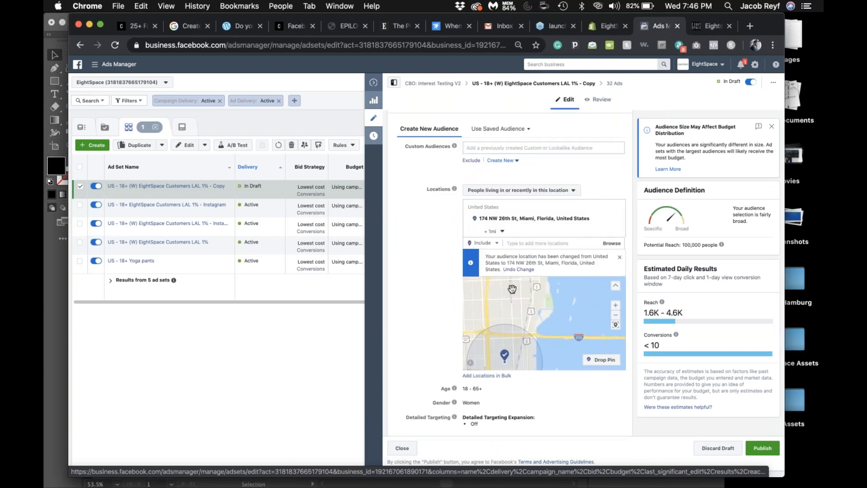
- Review the choices for which people in the location are targeted, such as those living in, recently in or traveling in it
left_click(535, 191)
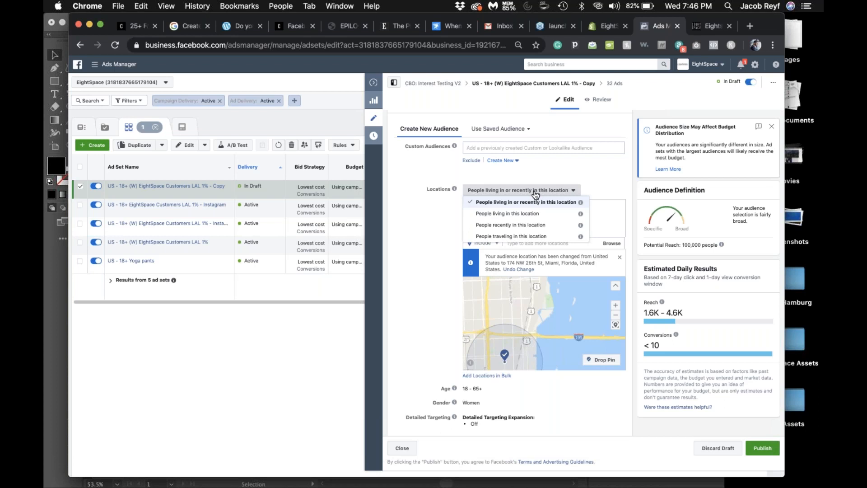
left_click(535, 193)
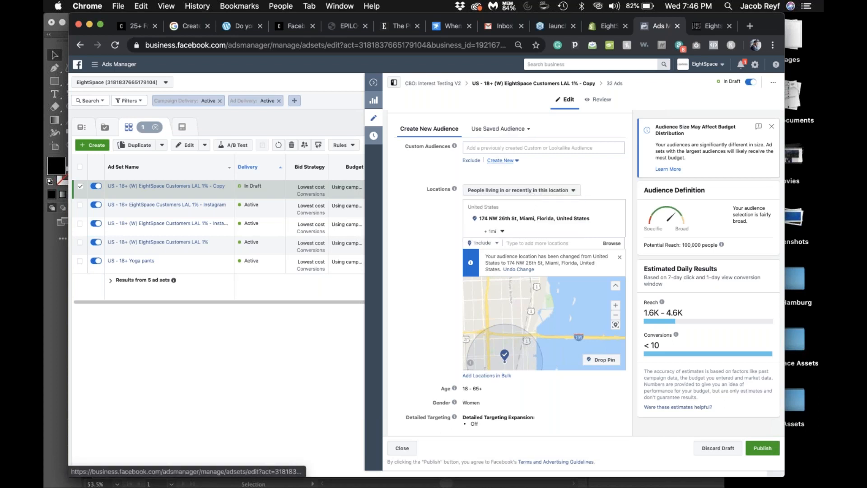
scroll(578, 138, "up", 3)
scroll(590, 137, "up", 1)
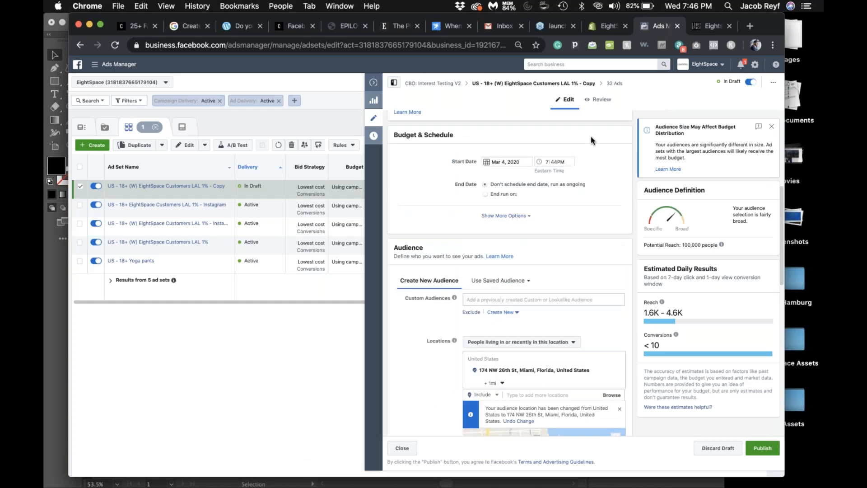
- Switch the mode for adding more locations to Exclude
left_click(497, 396)
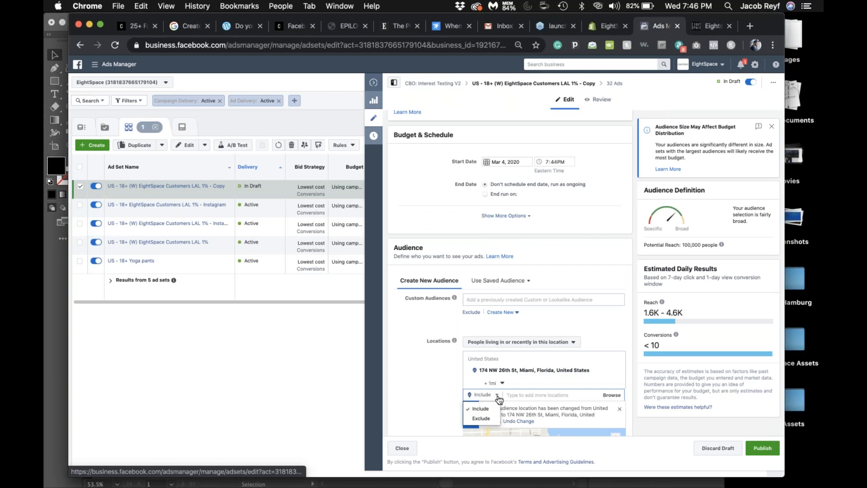
left_click(498, 396)
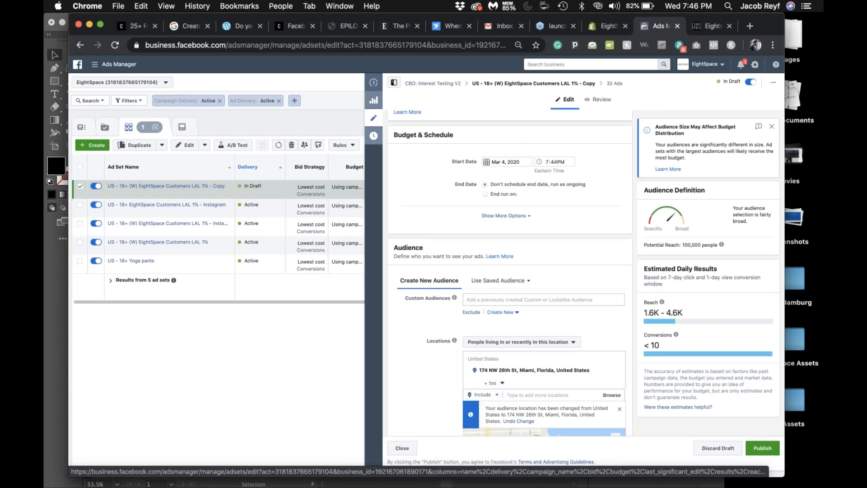
scroll(496, 397, "down", 2)
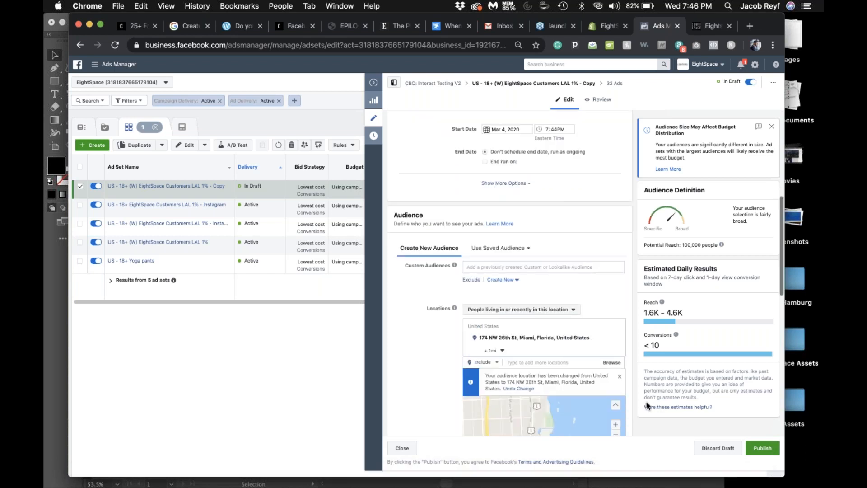
left_click(485, 356)
left_click(484, 356)
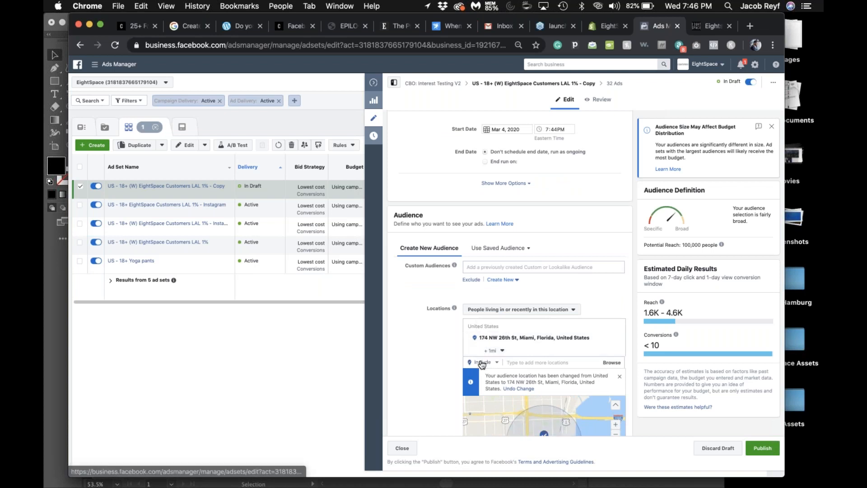
left_click(482, 363)
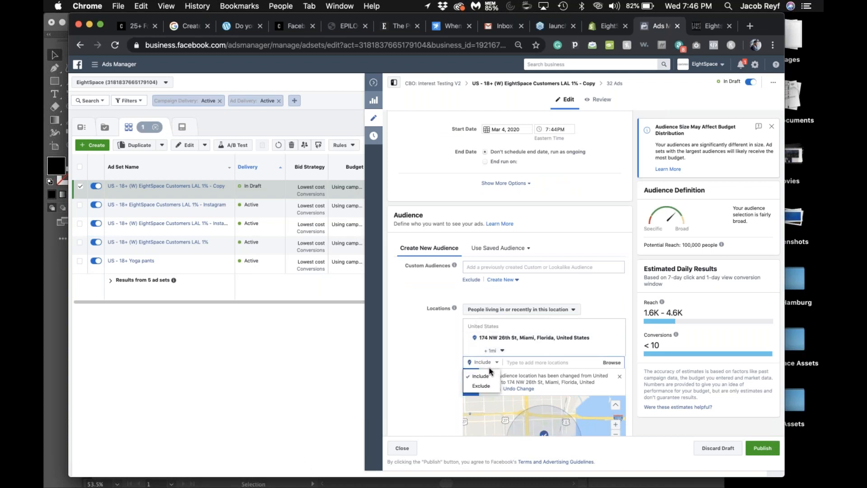
left_click(481, 385)
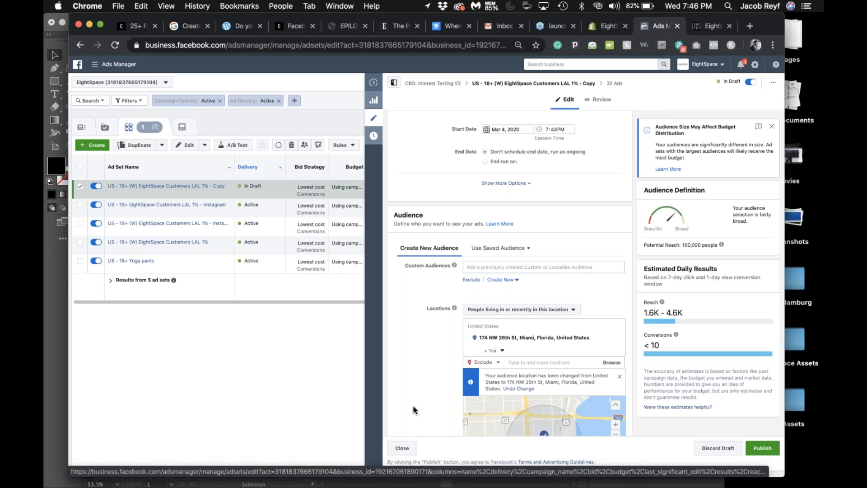
- Examine the wider Miami area around the store on the location map and dismiss the location change notice
scroll(414, 408, "down", 2)
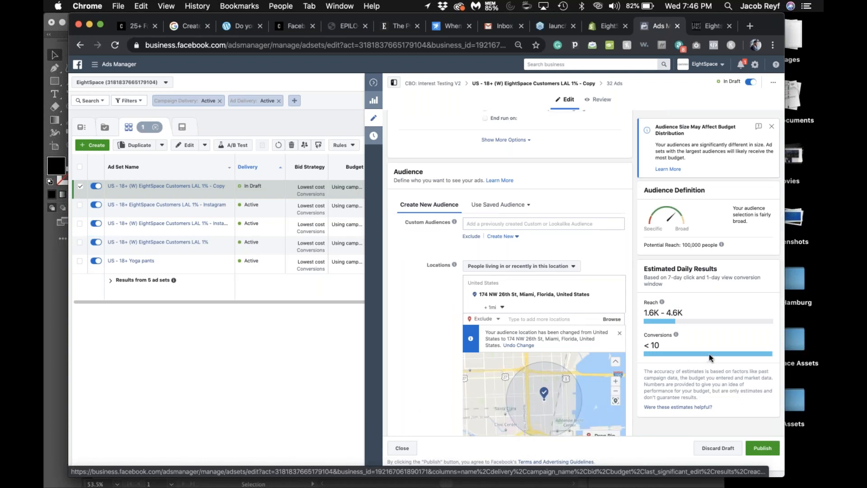
left_click(616, 391)
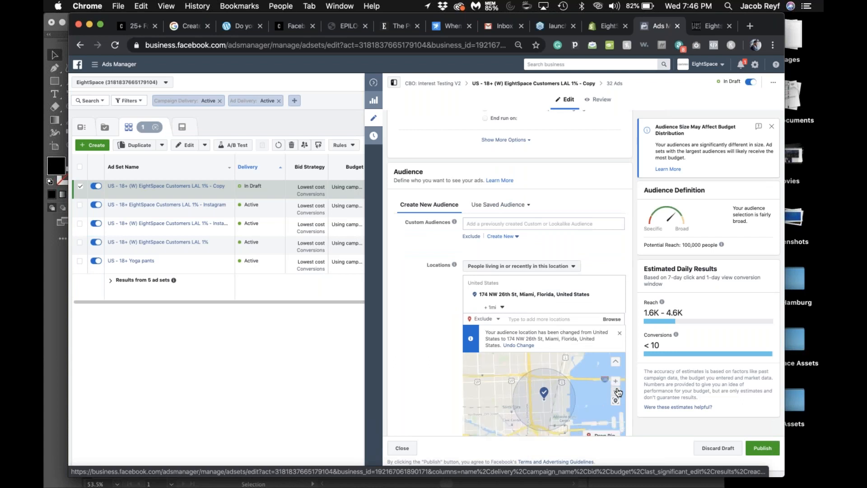
left_click(617, 391)
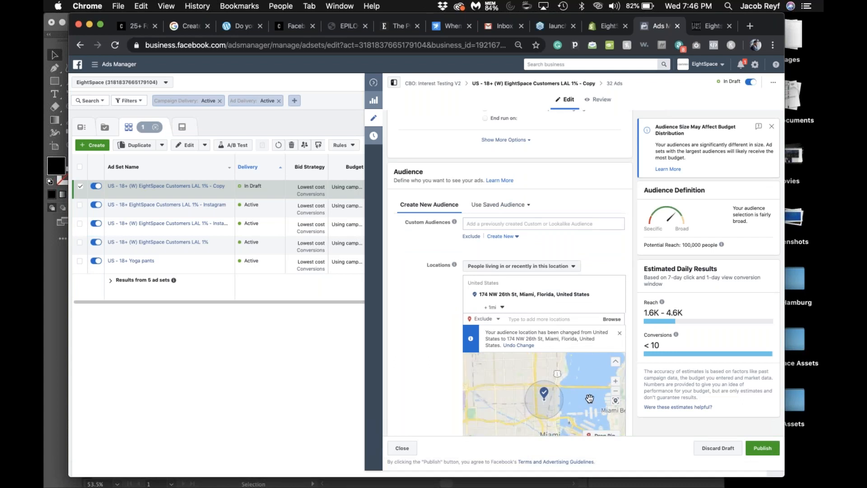
scroll(590, 398, "down", 1)
left_click_drag(587, 387, 569, 365)
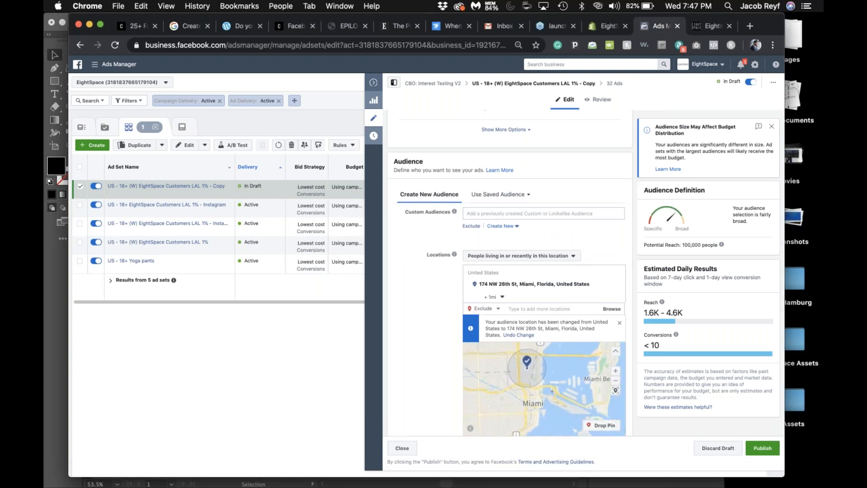
left_click(618, 324)
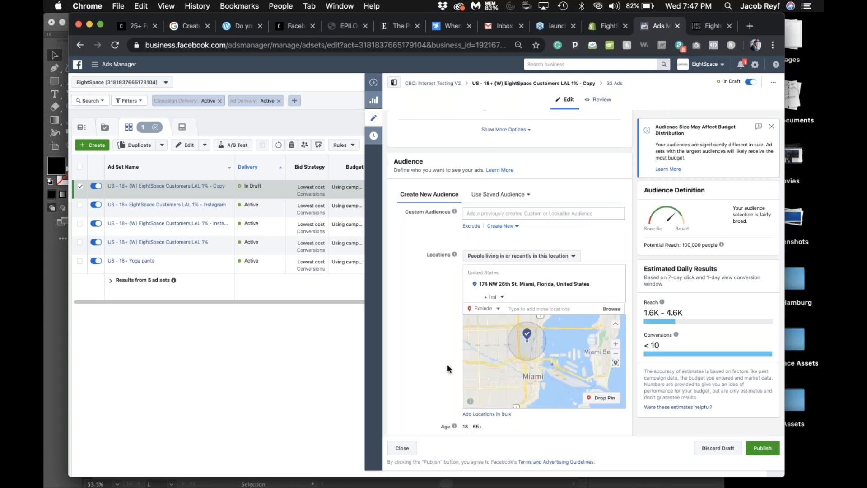
- Look at the option for adding locations in bulk, and set the mode for more locations back to Include
left_click(495, 414)
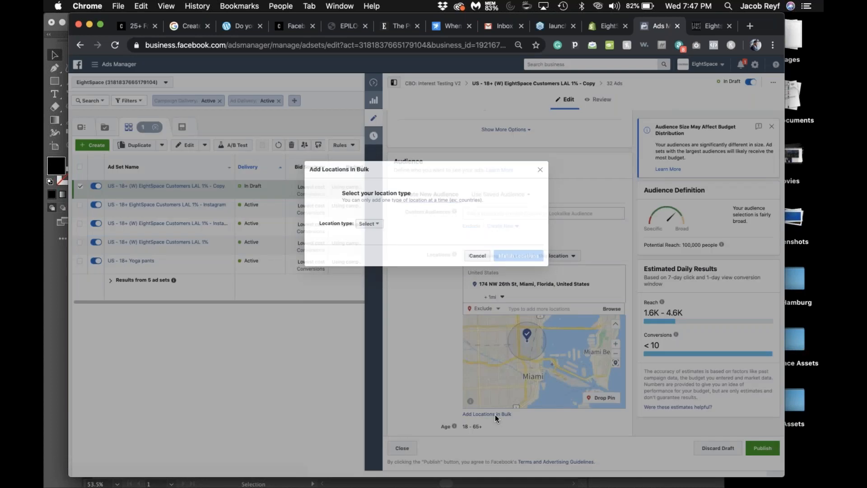
left_click(540, 170)
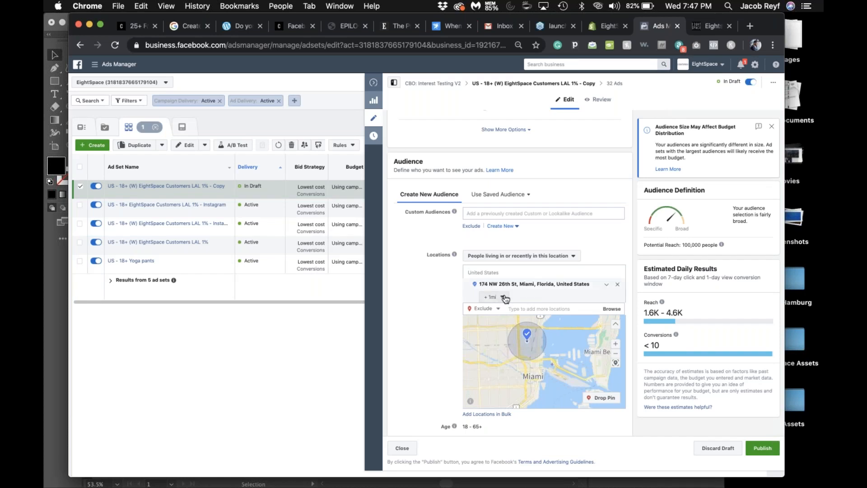
left_click(484, 309)
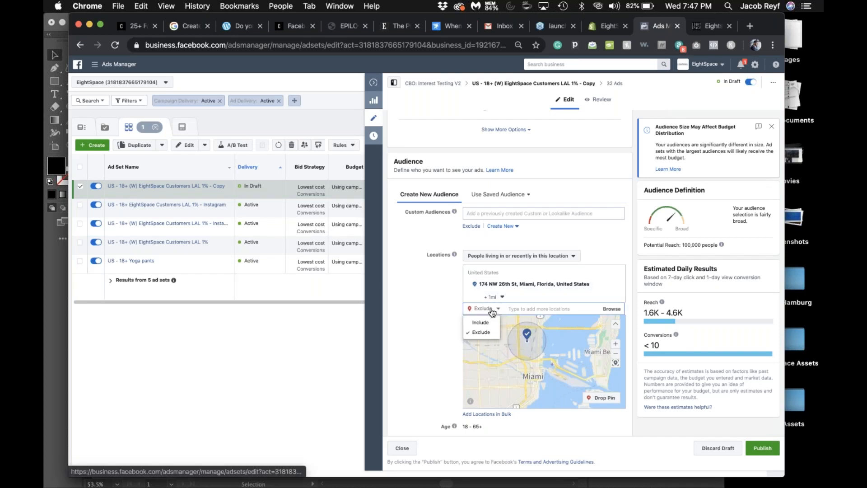
left_click(480, 322)
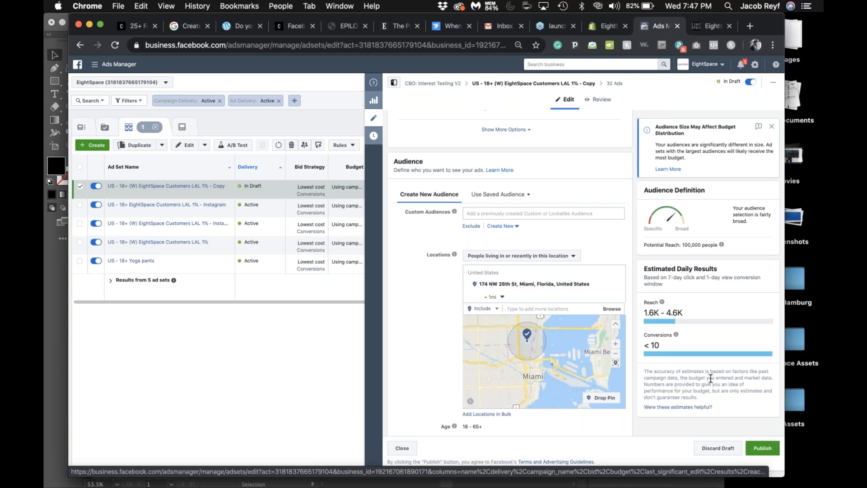
- Look at the sources available for creating a new custom audience, and leave without creating one
scroll(542, 289, "up", 2)
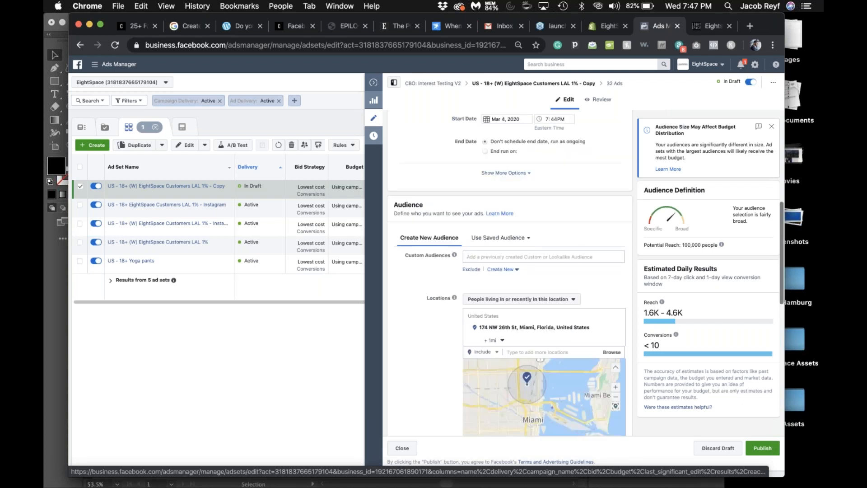
left_click(501, 269)
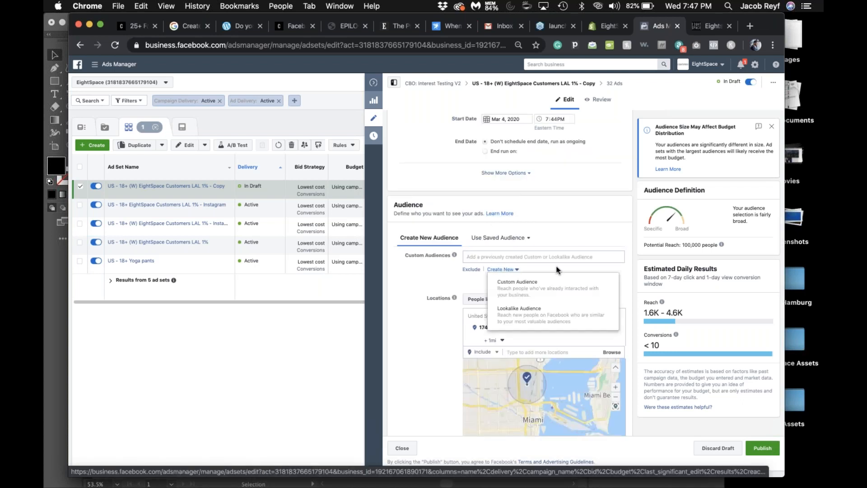
left_click(549, 279)
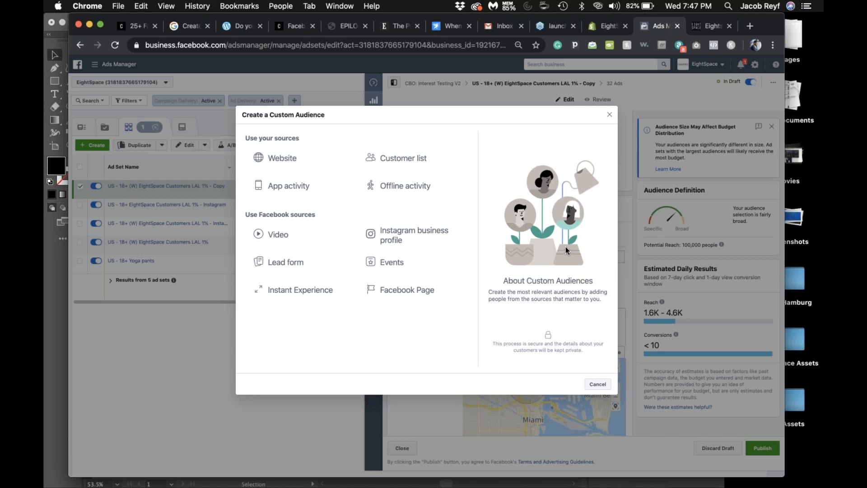
left_click(608, 116)
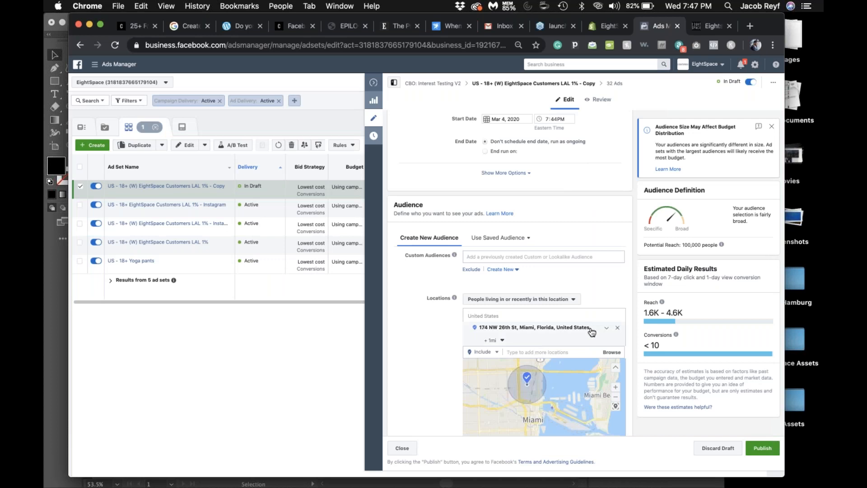
- Rename the duplicated ad set as "Retail Local - 1 mile"
scroll(463, 186, "up", 6)
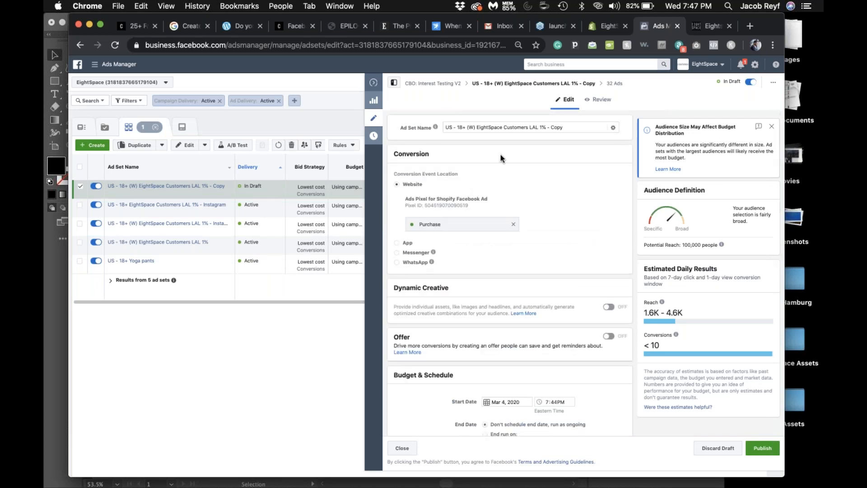
left_click_drag(576, 129, 476, 125)
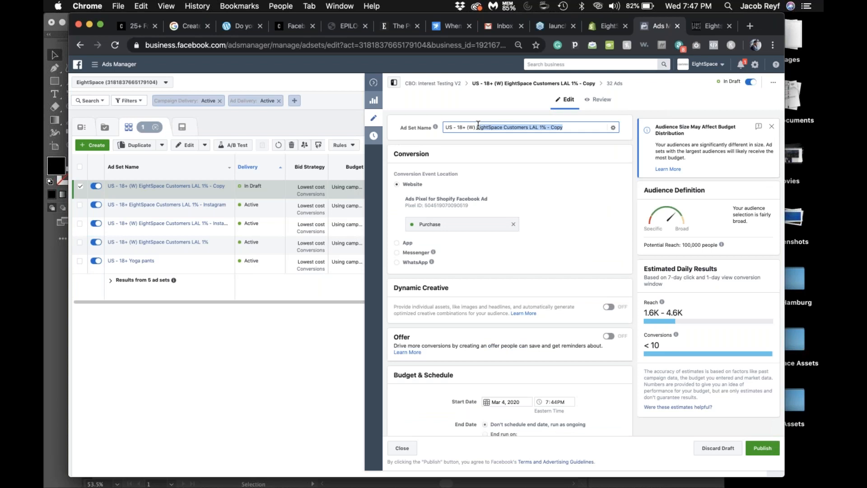
type("E")
key("super+a")
key("BackSpace")
type("R")
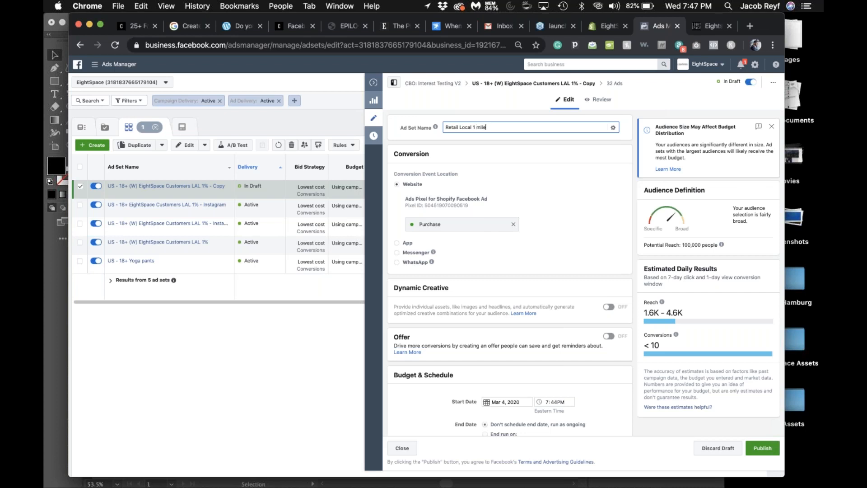
left_click(472, 127)
type(":")
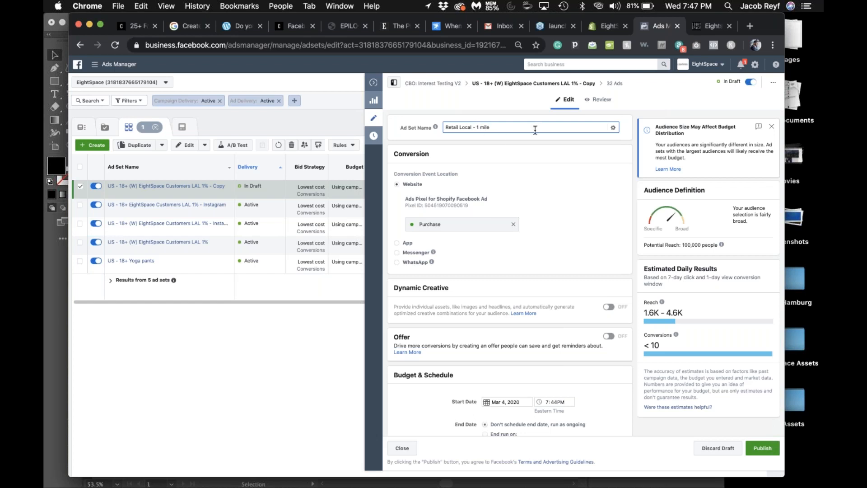
scroll(594, 333, "down", 5)
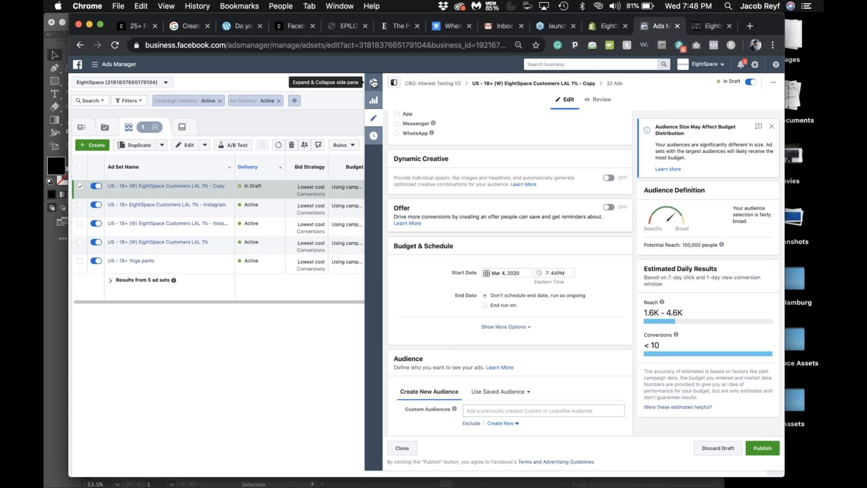
scroll(522, 214, "up", 3)
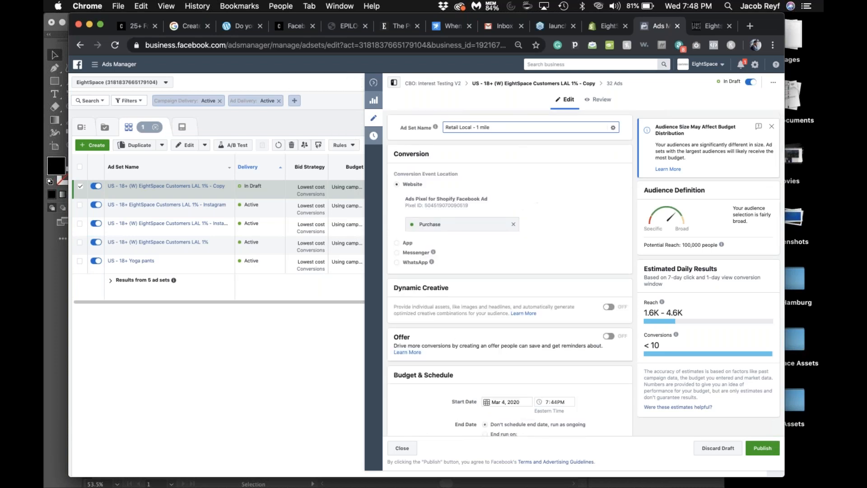
left_click(534, 135)
left_click(524, 126)
left_click(527, 144)
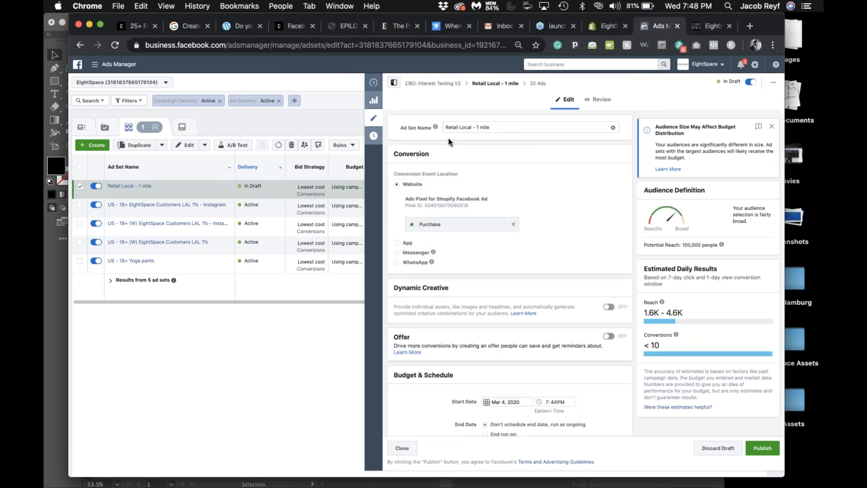
- Show the ads that belong to the "Retail Local - 1 mile" ad set
mouse_move(174, 192)
left_click(183, 129)
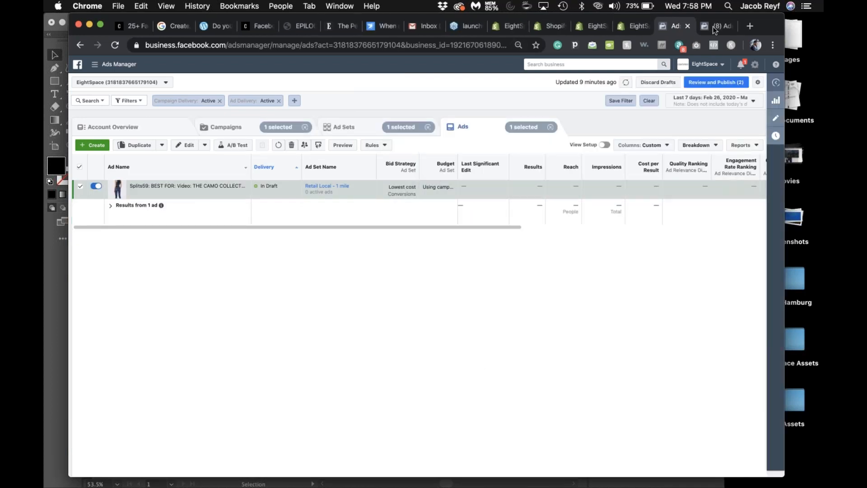
- Examine the full list of the EightSpace account's custom and lookalike audiences
left_click(711, 25)
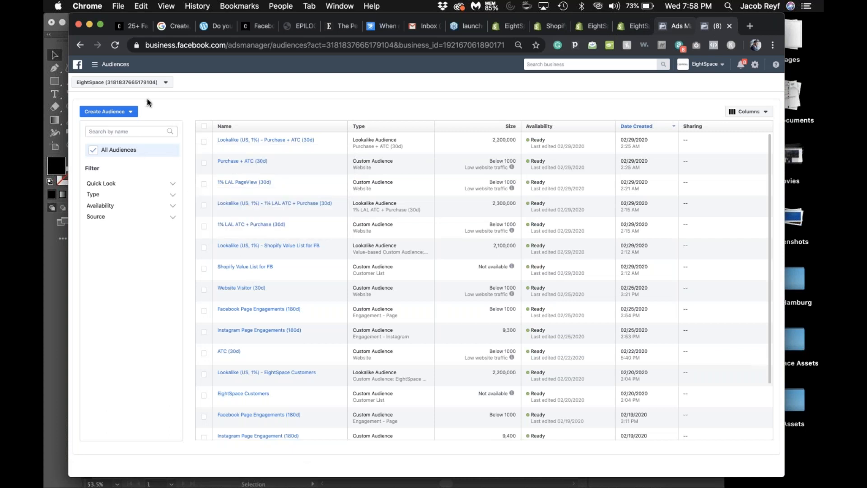
left_click_drag(769, 183, 791, 362)
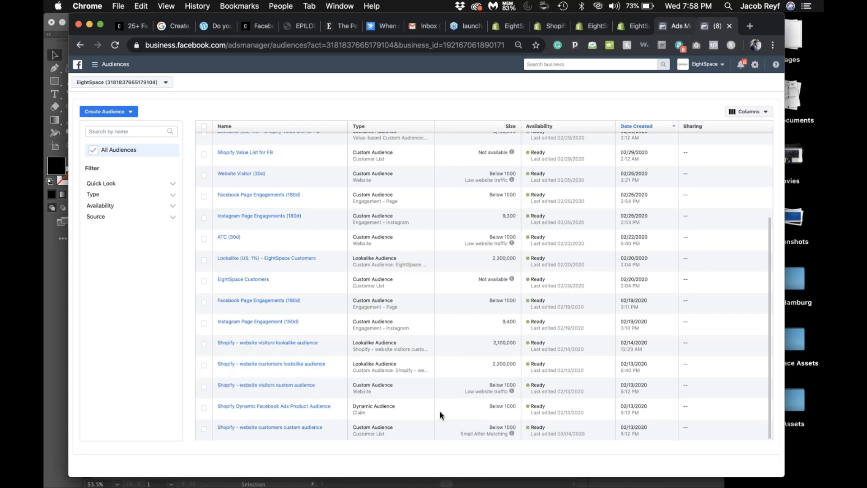
mouse_move(305, 407)
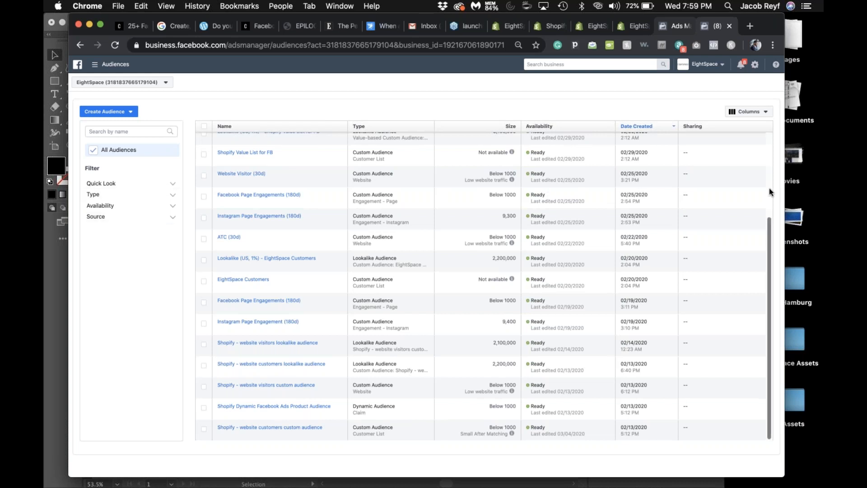
scroll(760, 141, "up", 3)
scroll(760, 141, "up", 2)
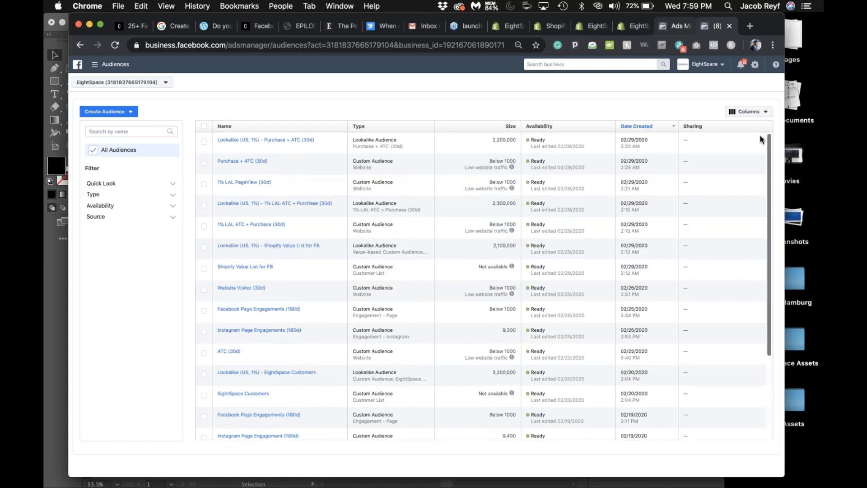
scroll(760, 141, "down", 5)
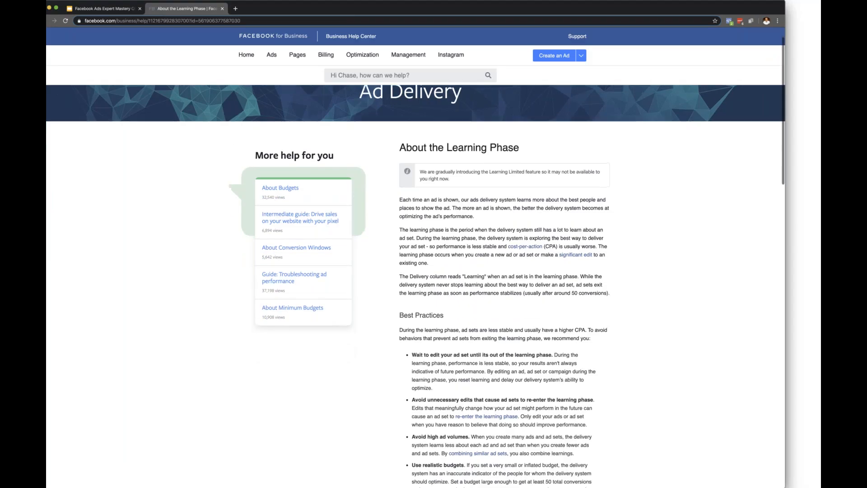
- Read how the "About the Learning Phase" article explains the phase, marking the passages on exploring delivery, cost per action and significant edits
scroll(415, 280, "down", 1)
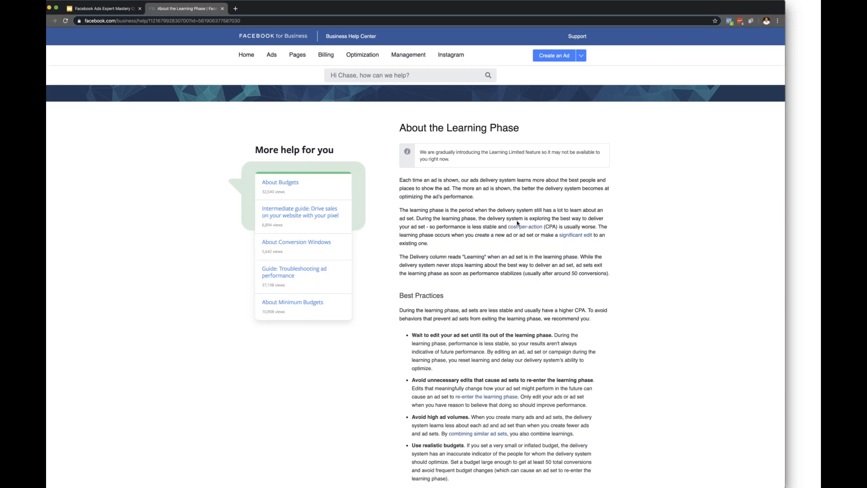
left_click_drag(416, 219, 579, 218)
left_click_drag(502, 224, 460, 226)
left_click_drag(567, 227, 596, 230)
left_click(477, 244)
left_click_drag(558, 235, 525, 255)
left_click(566, 243)
- Highlight all the recommendations under Best Practices, from waiting to edit the ad set through using realistic budgets
scroll(431, 450, "down", 3)
scroll(452, 471, "up", 2)
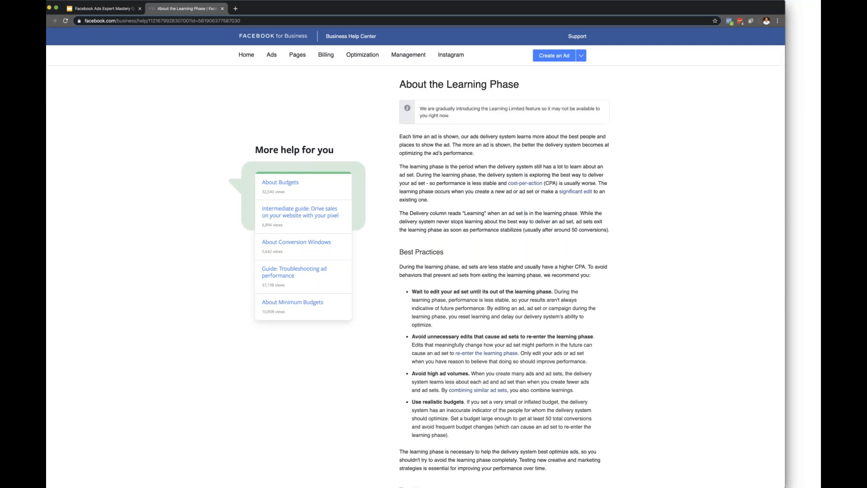
left_click_drag(452, 468, 408, 323)
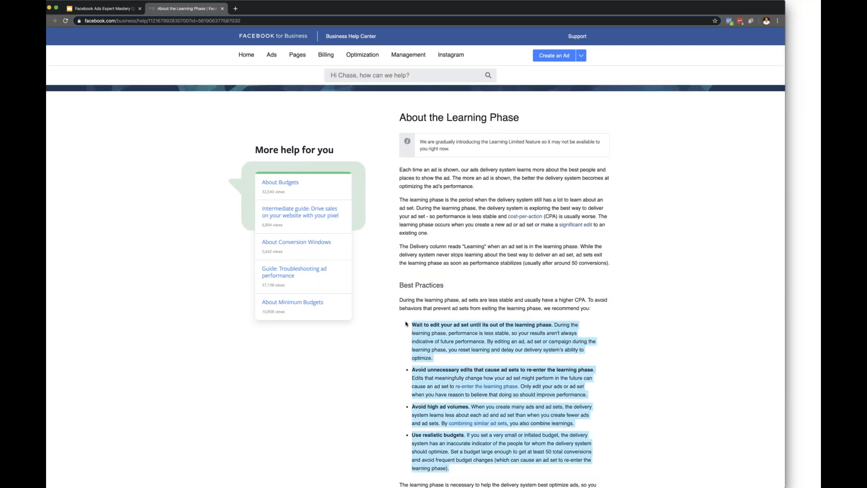